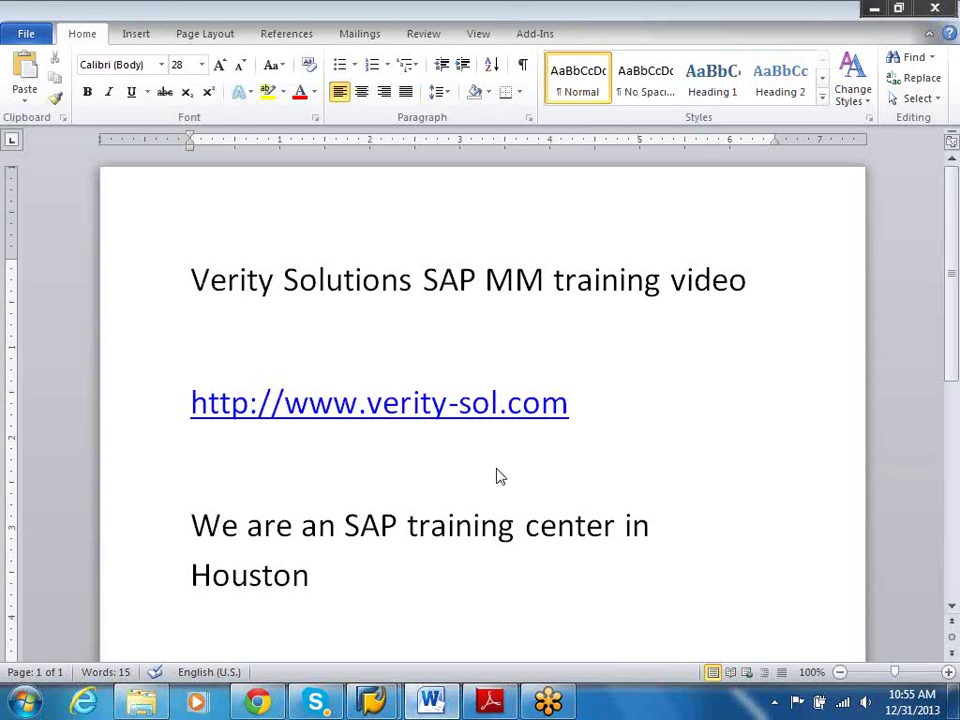
Add a new line 'How to create a vendor master' below the Houston line in Word
click(463, 568)
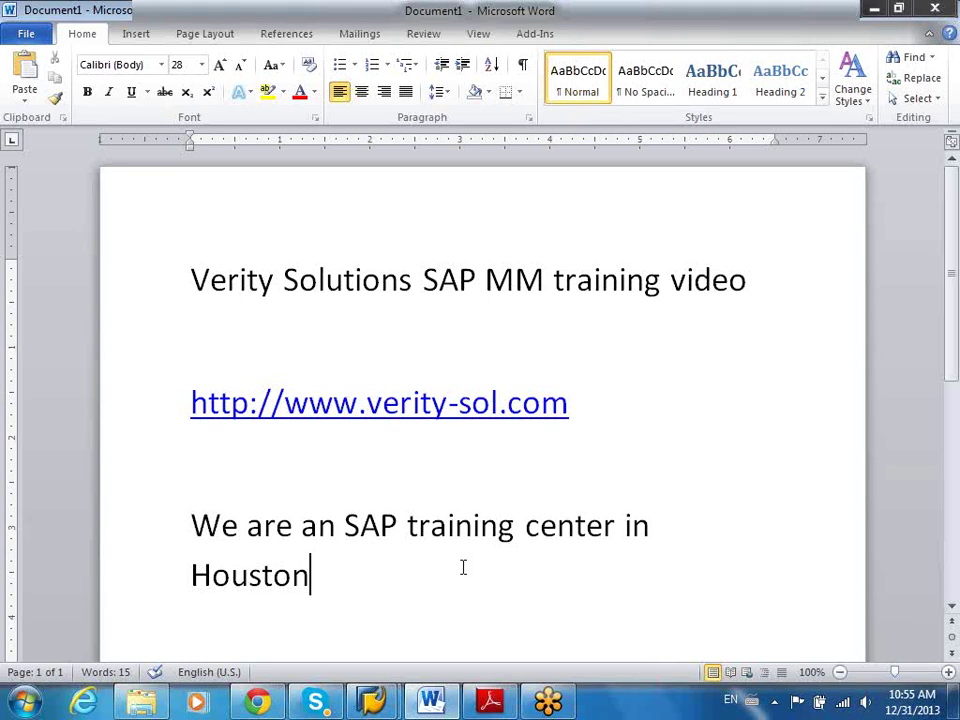
key(Return)
text(Hwo)
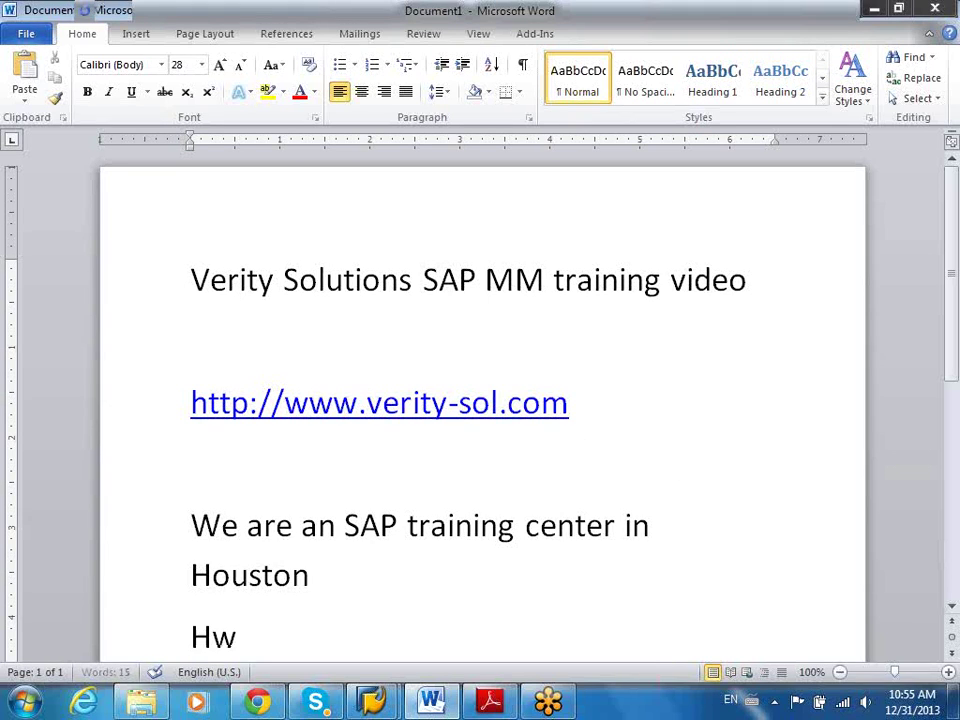
key(BackSpace)
key(BackSpace)
text(ow to cr)
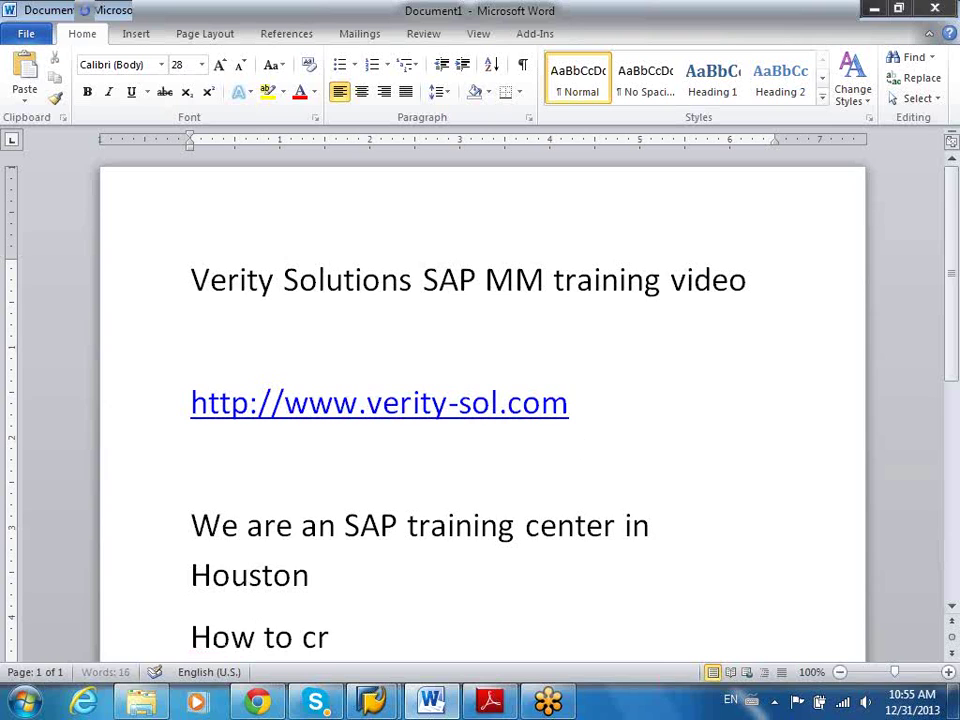
text(eate a vendor)
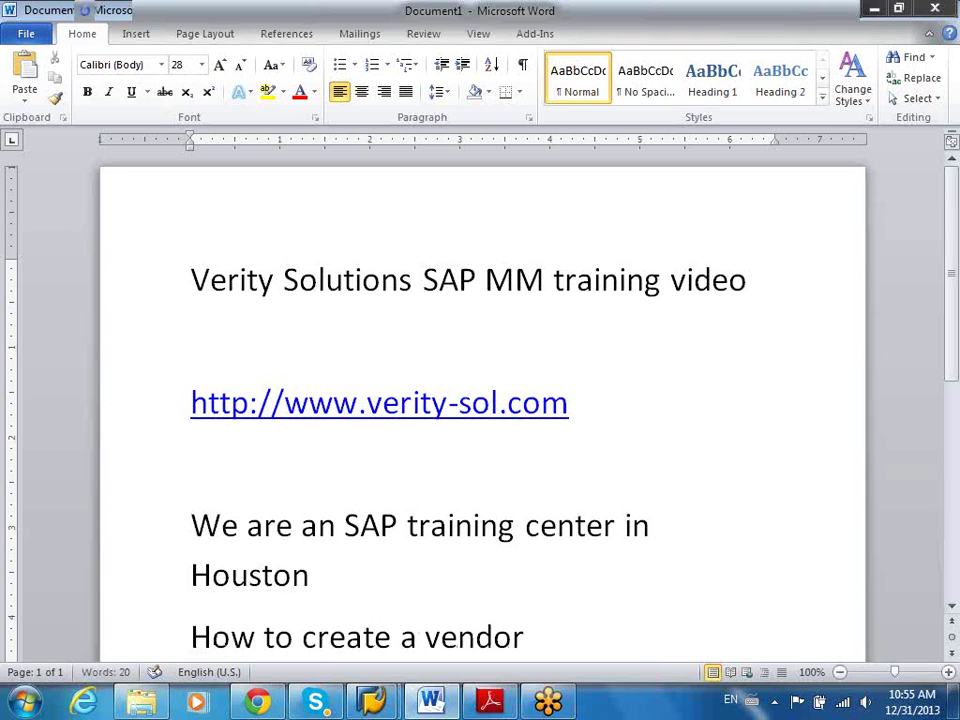
text( master)
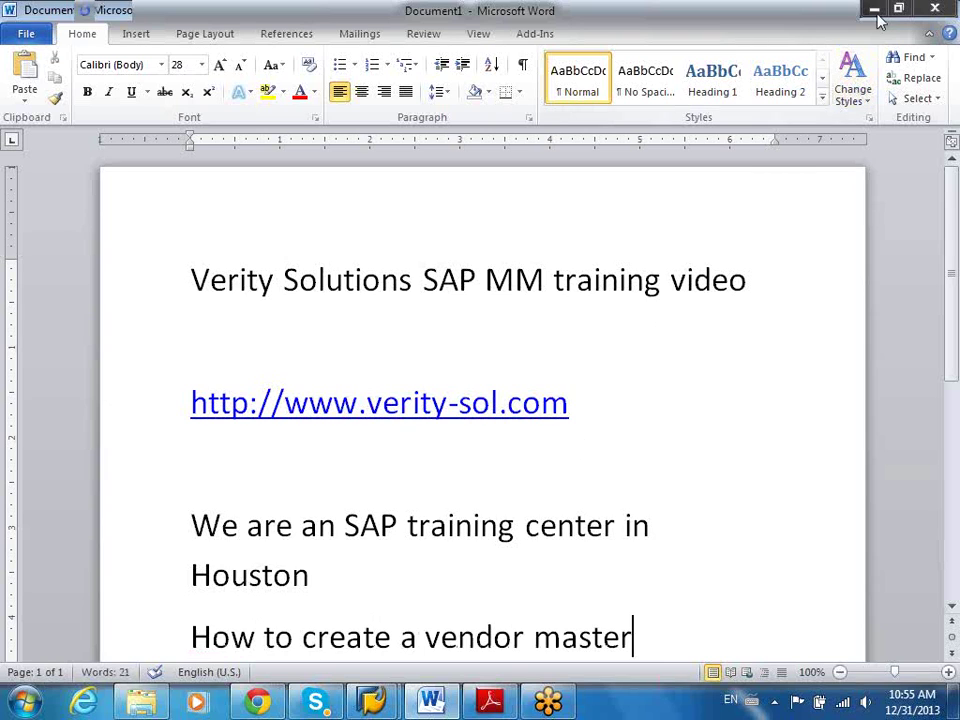
Minimize Word and select the XK01 Create Vendor (Centrally) favorite in SAP Easy Access
click(875, 9)
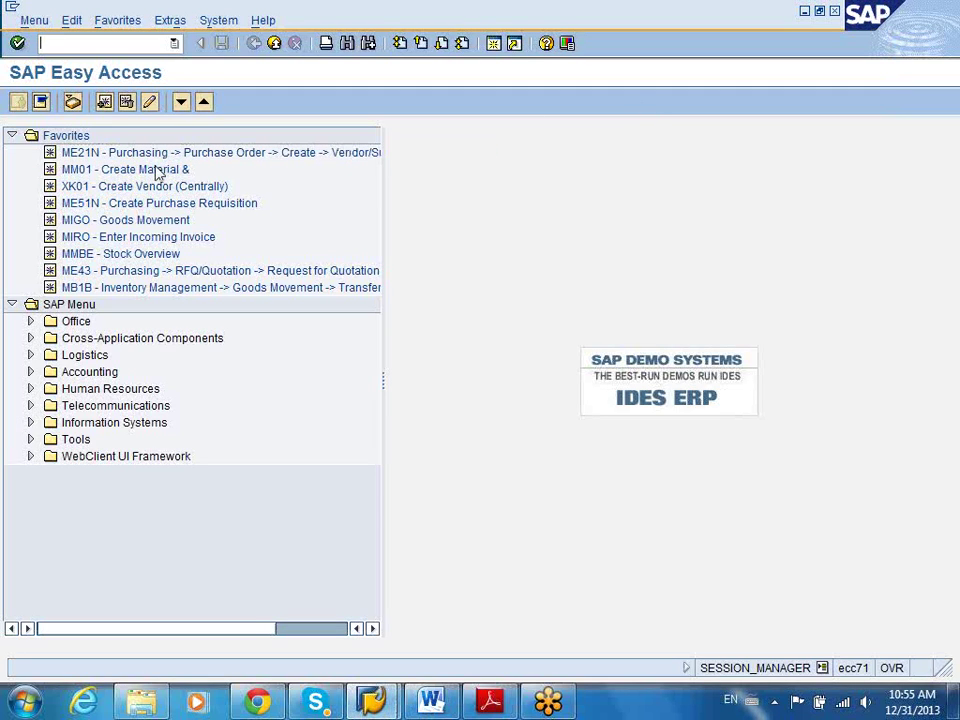
click(118, 188)
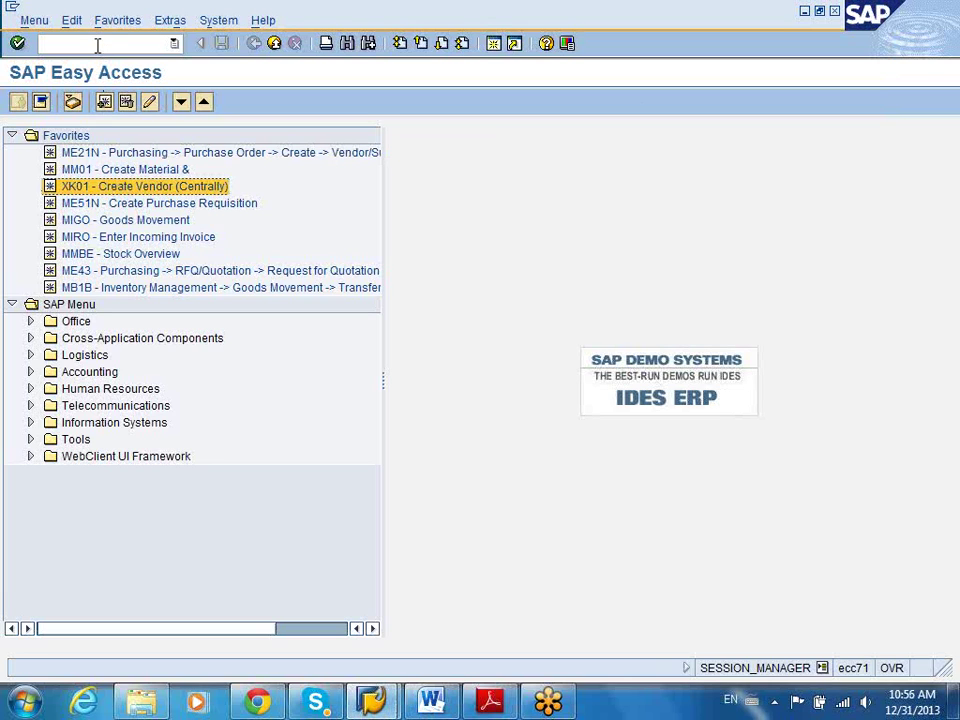
Launch XK01 and enter reference vendor 1000, reference company code 1000 and purchasing organization 1000
double_click(97, 190)
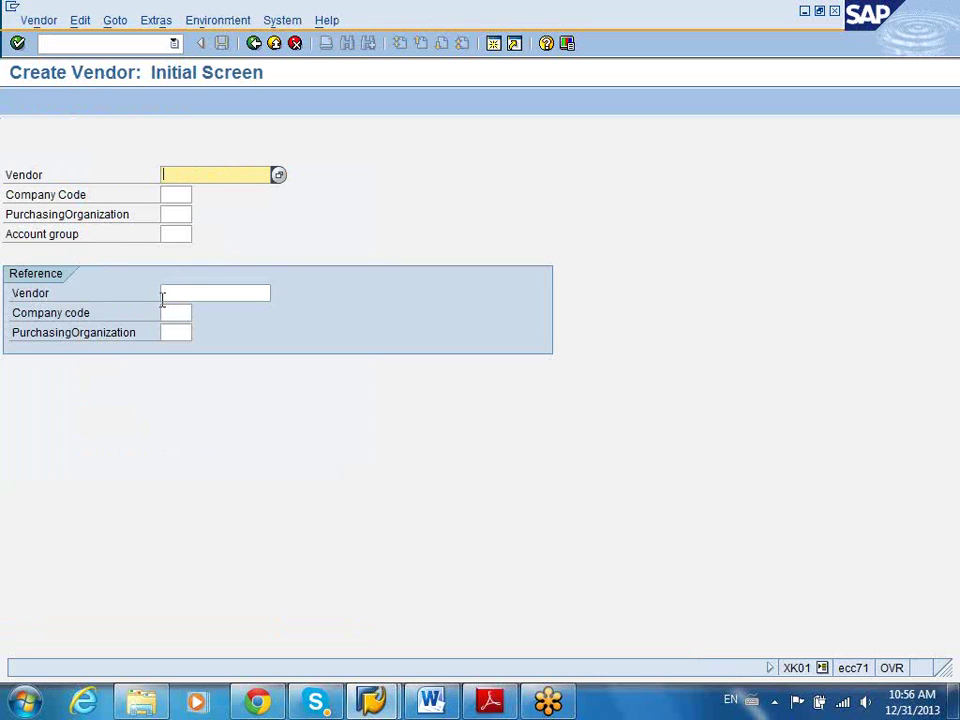
click(174, 295)
text(1000)
key(Tab)
text(1000)
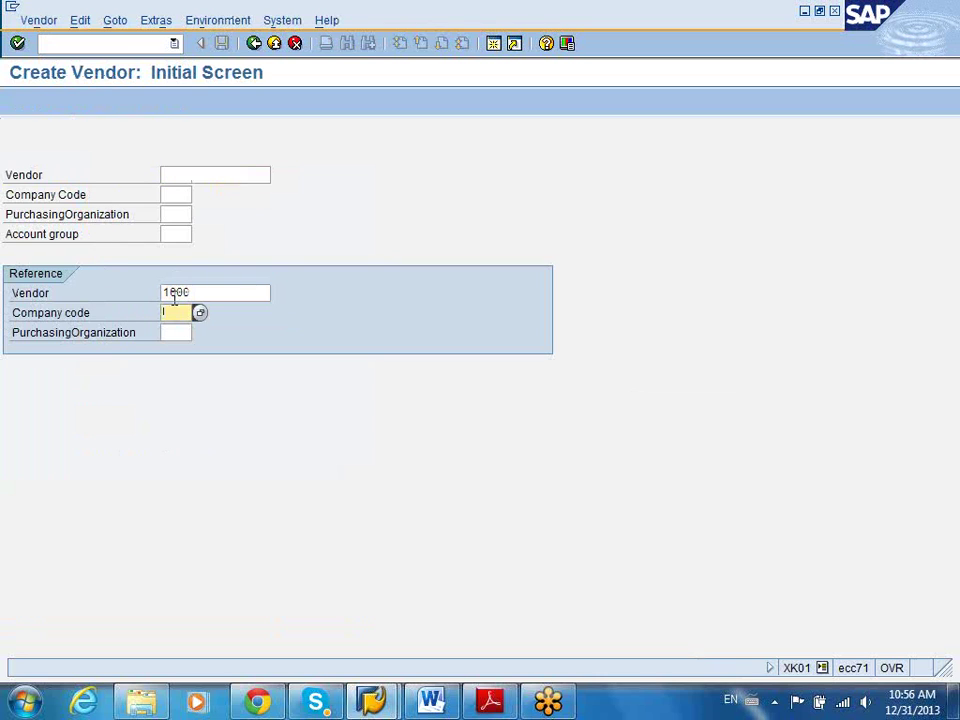
key(Tab)
text(1000)
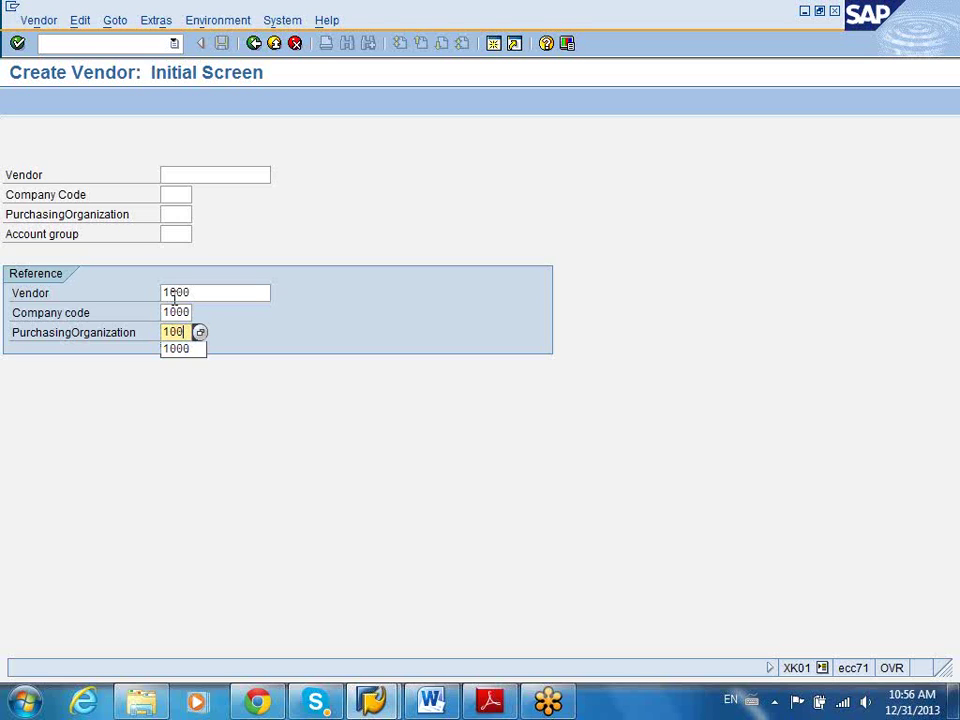
Set account group 0001, company code 1000 and purchasing organization 1000
click(178, 235)
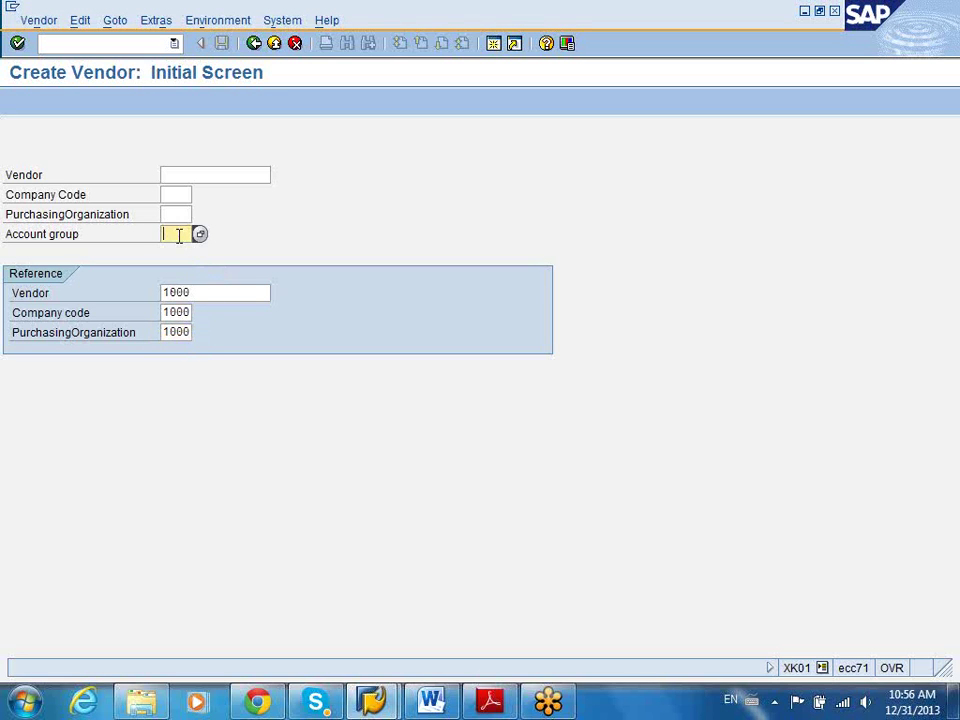
text(0001)
key(Return)
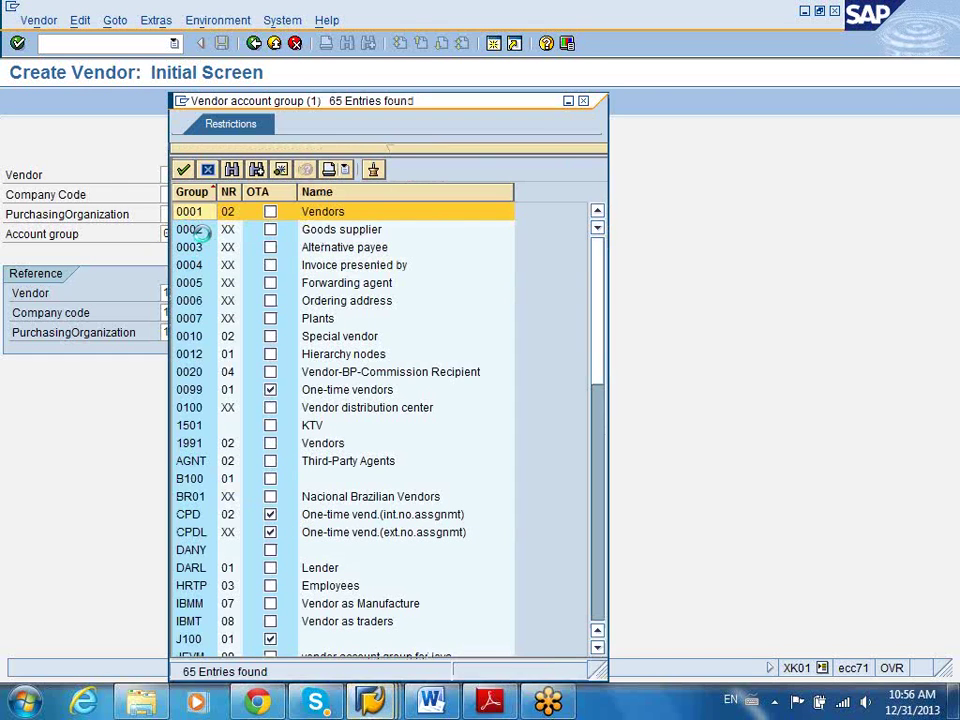
click(583, 101)
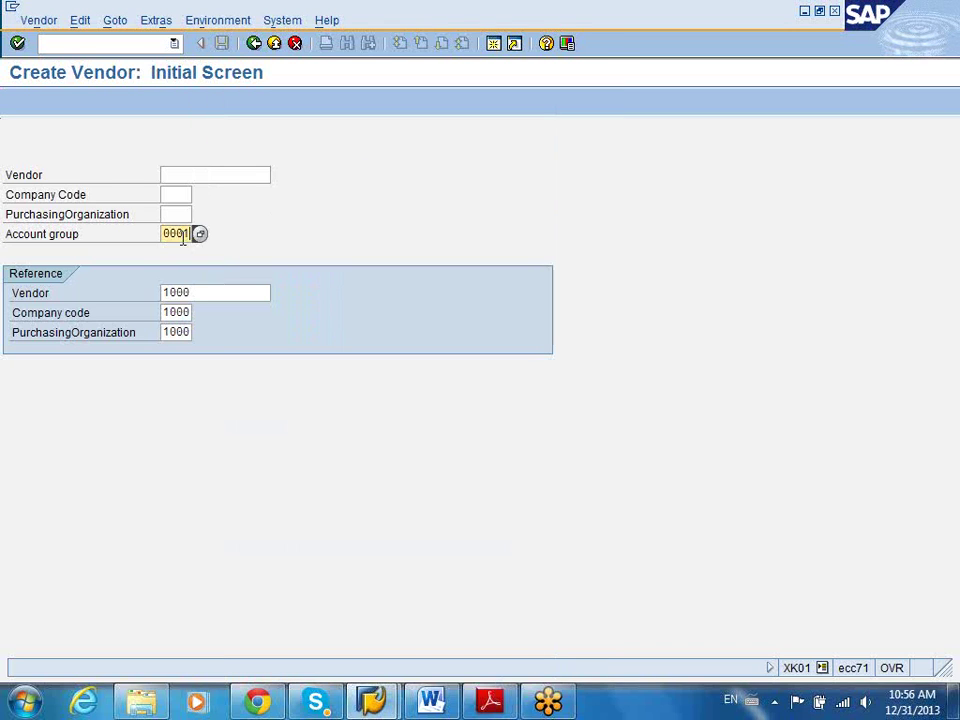
double_click(199, 233)
click(177, 194)
text(1000)
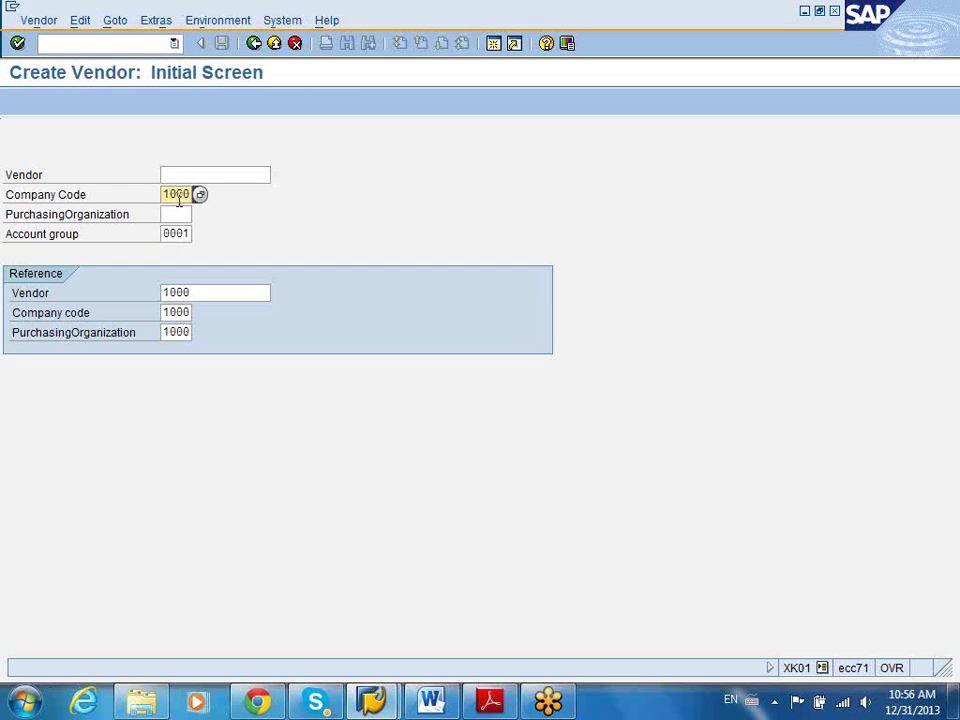
click(177, 214)
text(1000)
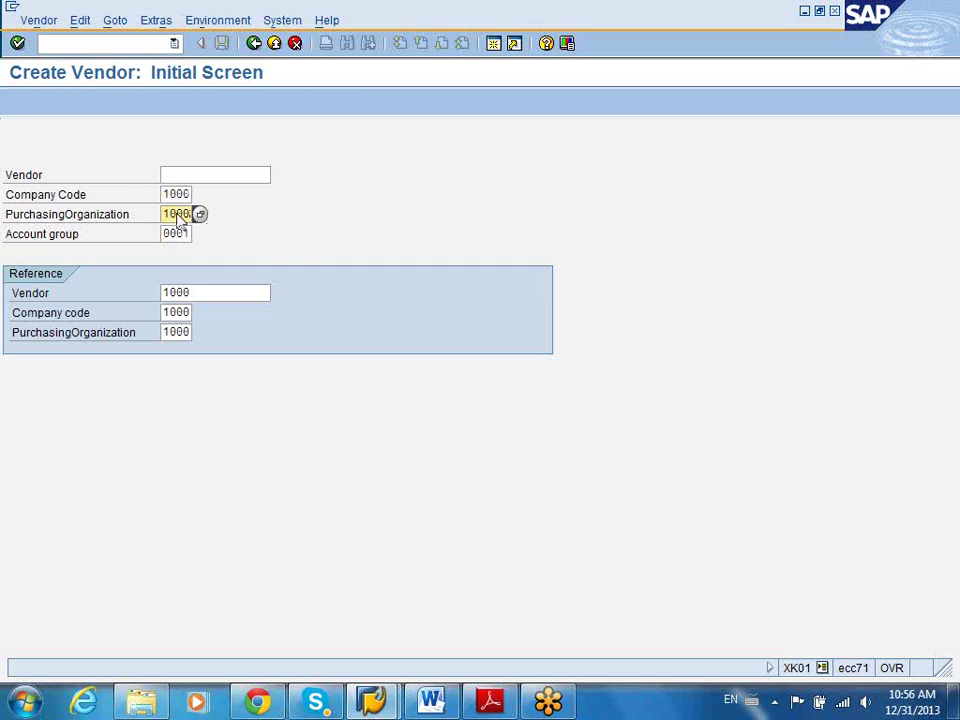
On the Address screen, enter name 'Verity solutions inc' and search term 'Verity'
key(Return)
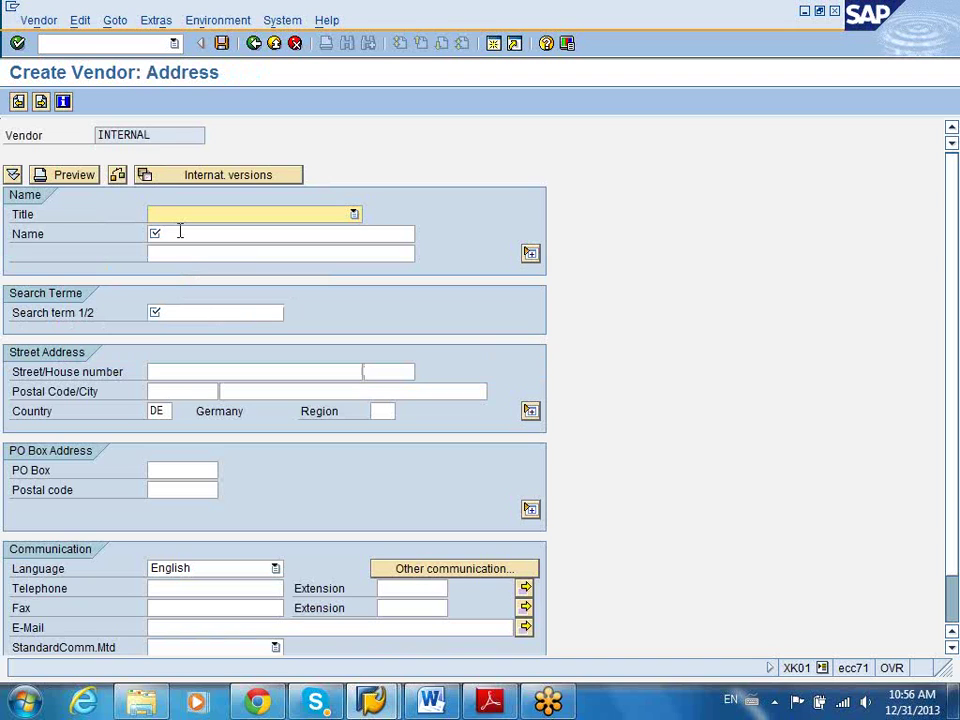
double_click(140, 136)
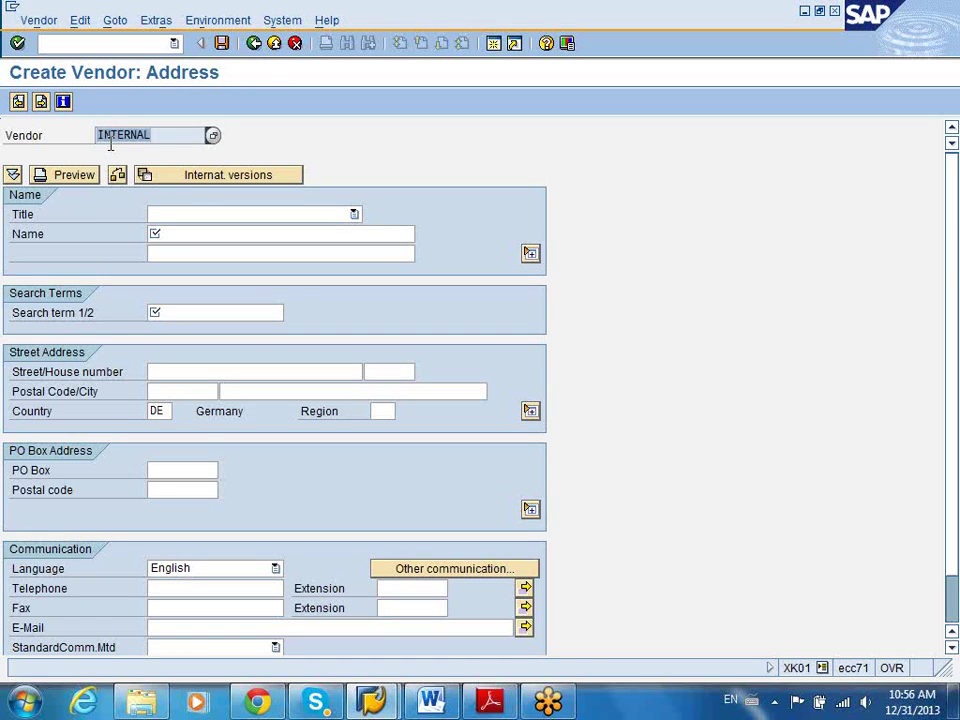
click(170, 231)
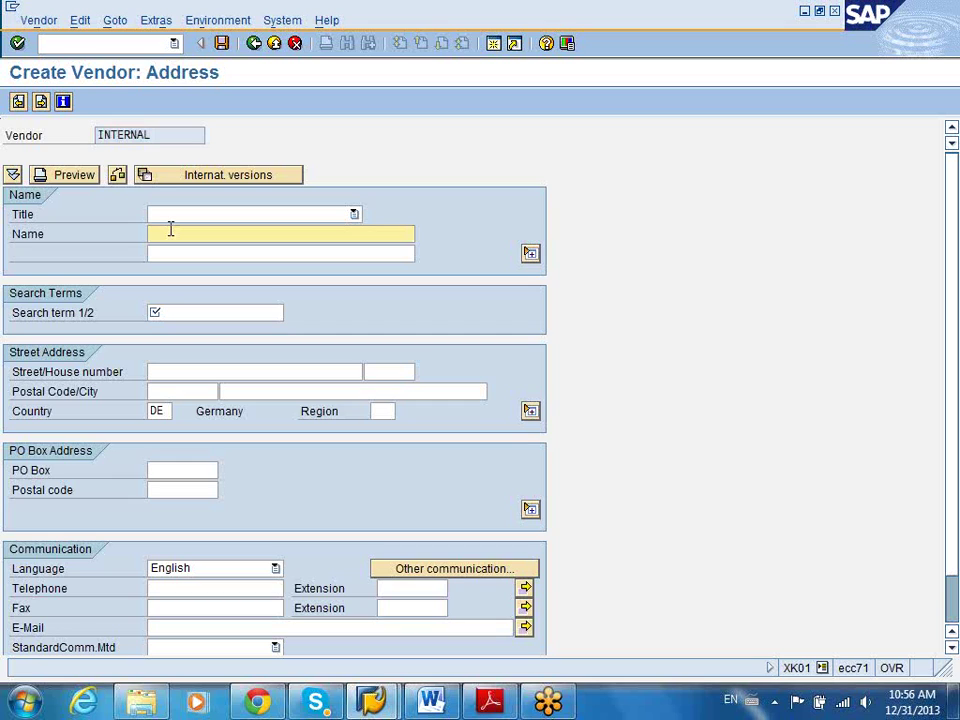
text(Verity)
text( solutions )
text(ven)
key(BackSpace)
key(BackSpace)
key(BackSpace)
text(Inc)
click(215, 305)
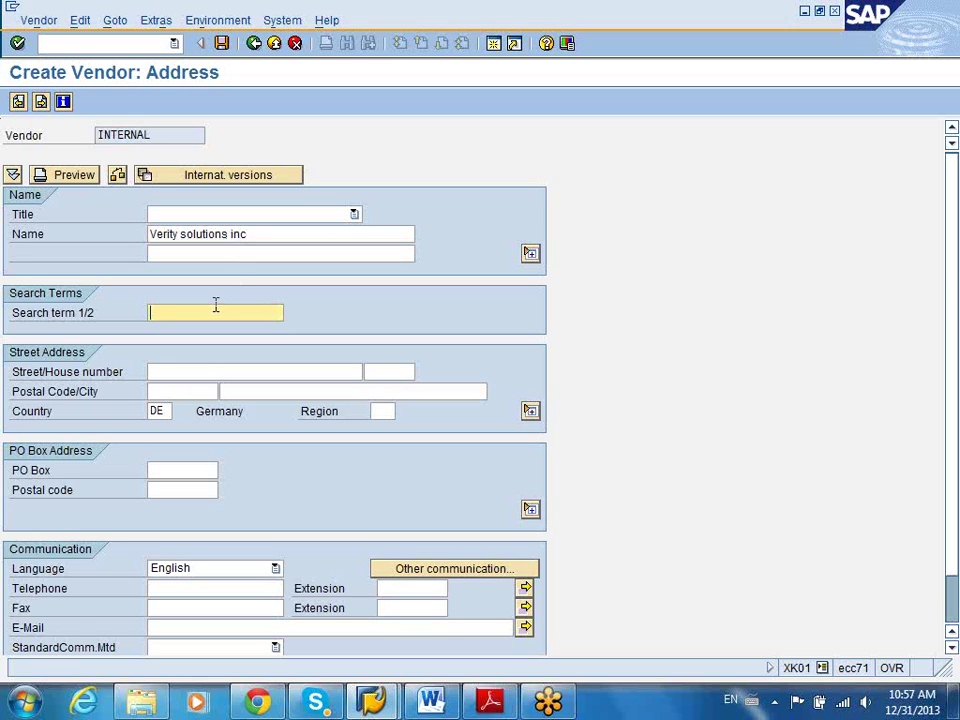
text(Verity)
click(165, 410)
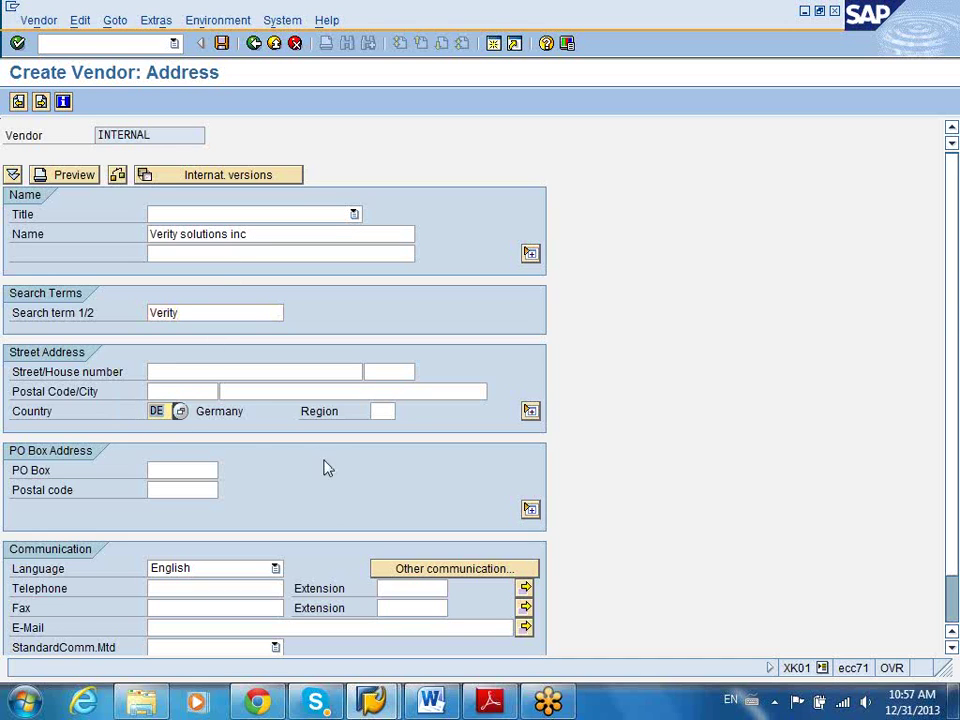
text(US)
click(385, 411)
text(TX)
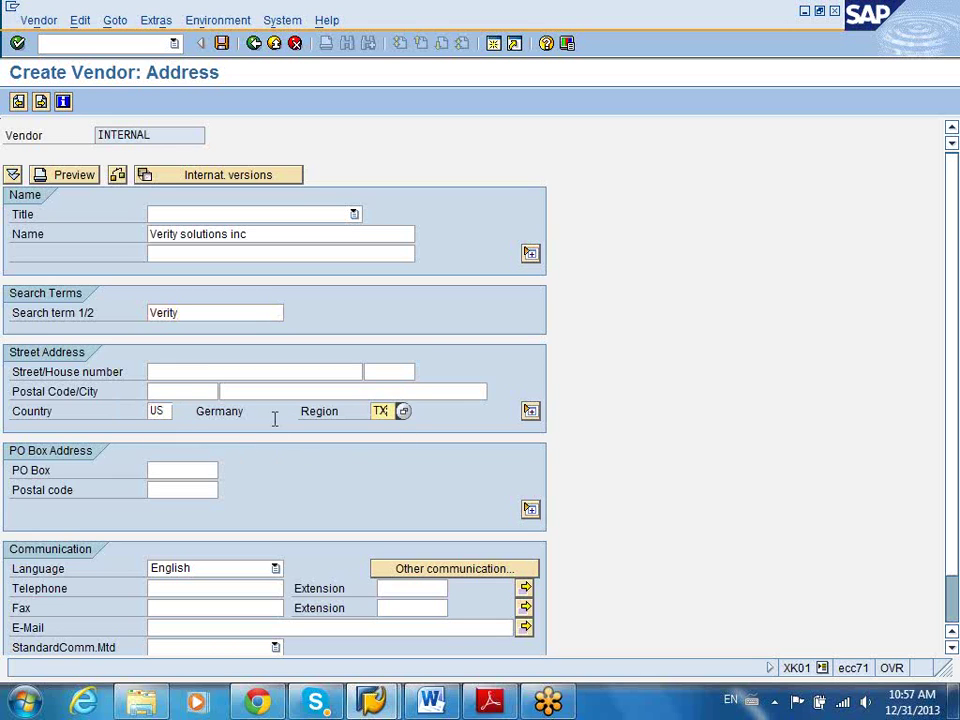
click(195, 377)
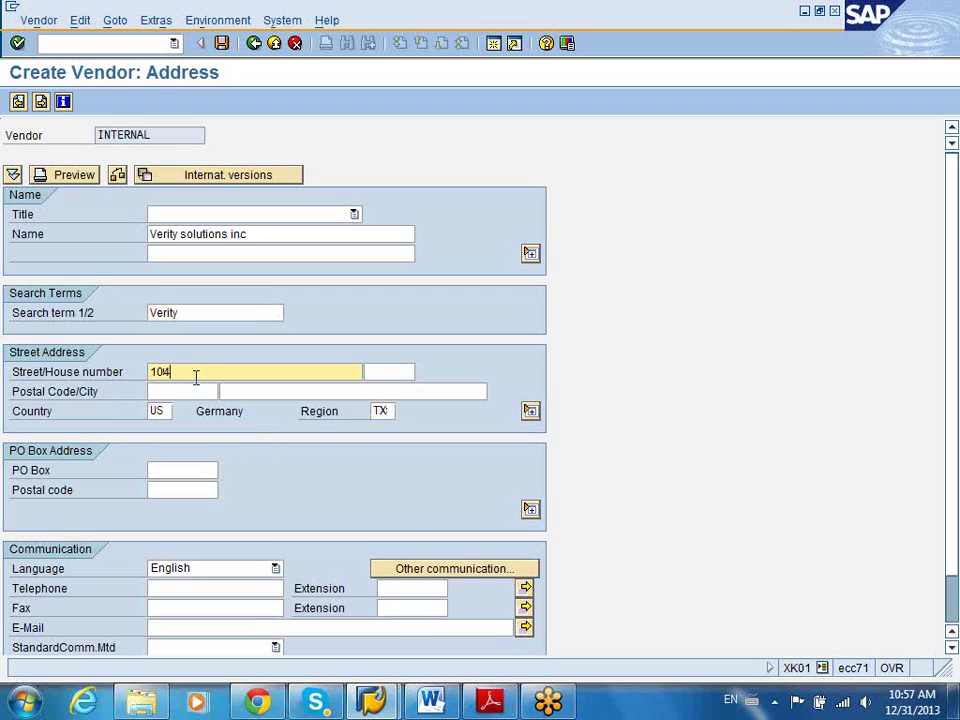
drag(194, 372, 274, 373)
key(BackSpace)
text(strial.blvd)
Enter postal code 77479 and confirm the address entries
click(203, 391)
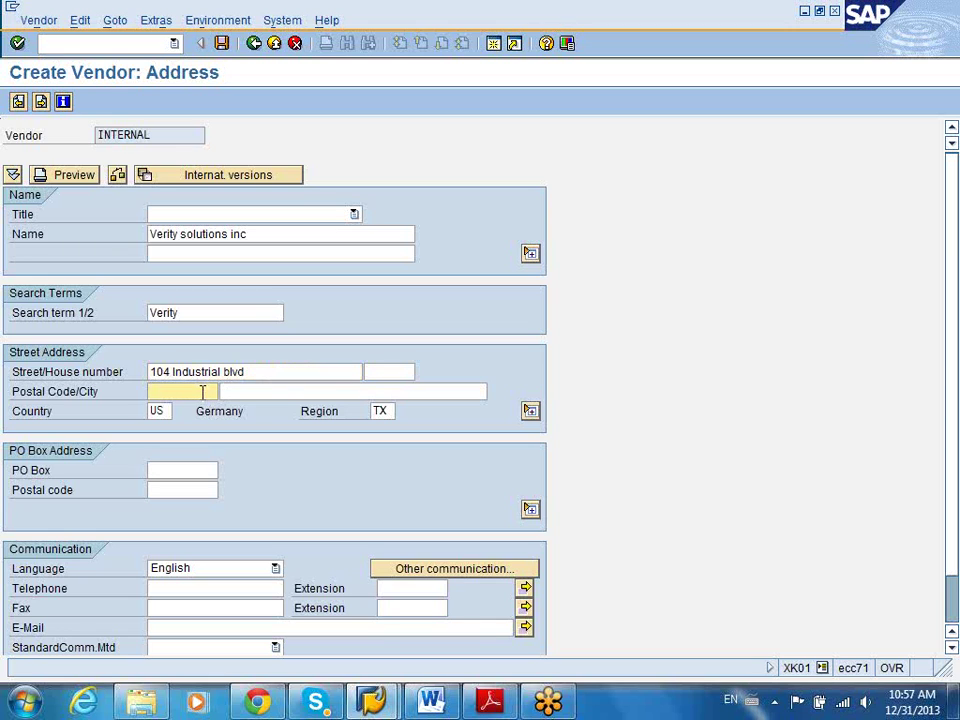
text(77479)
key(Return)
click(951, 480)
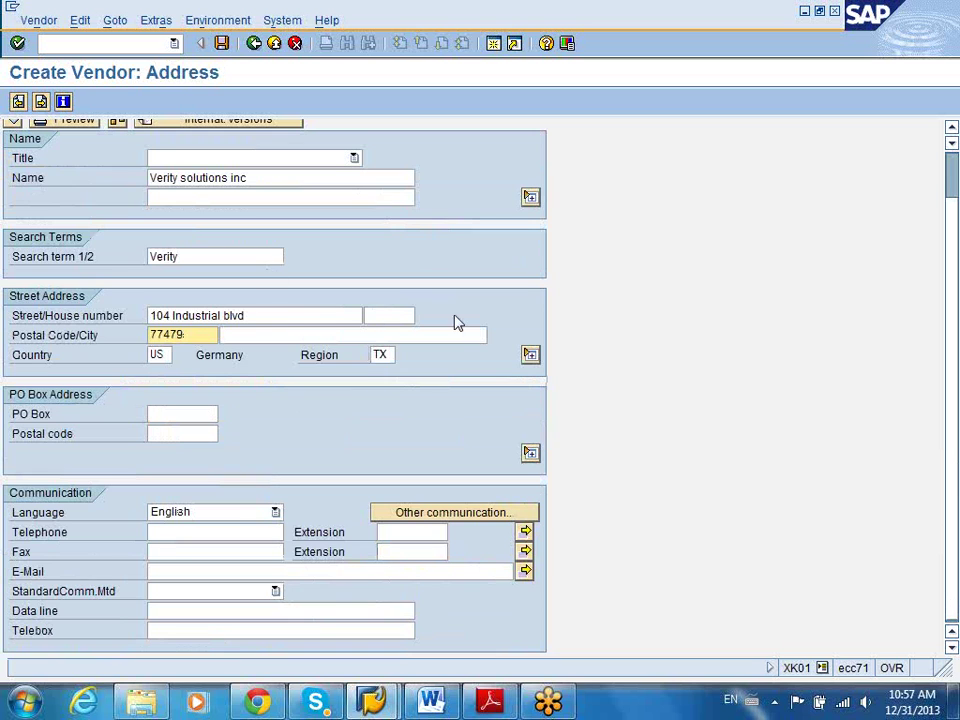
scroll(943, 279, up, 1)
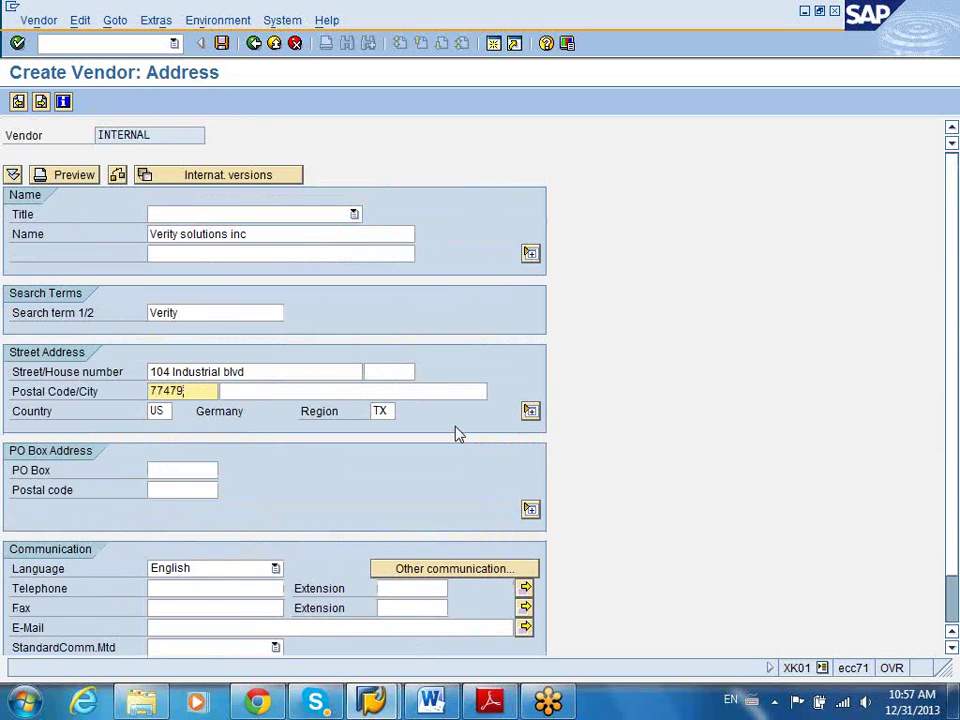
Review the Control screen fields without changing them, then continue to Payment transactions
key(Return)
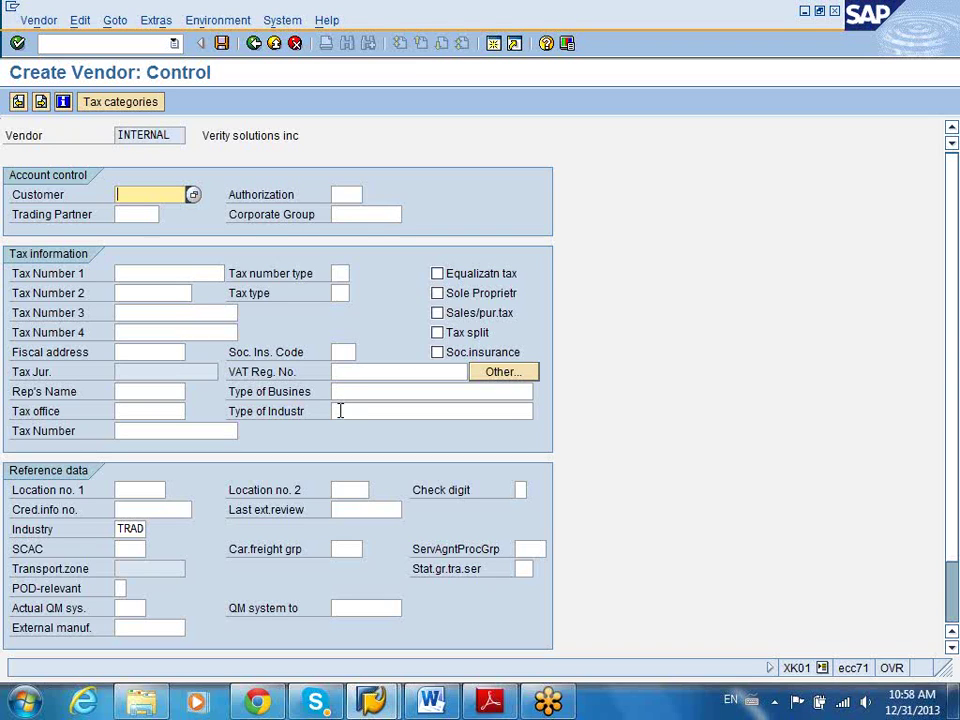
click(343, 391)
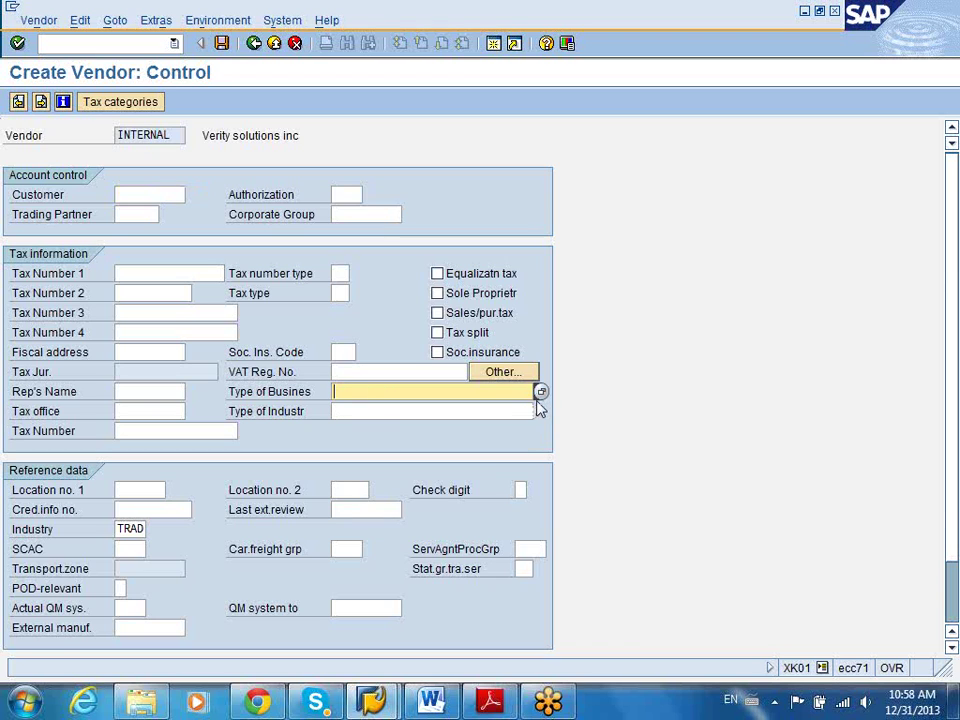
click(540, 392)
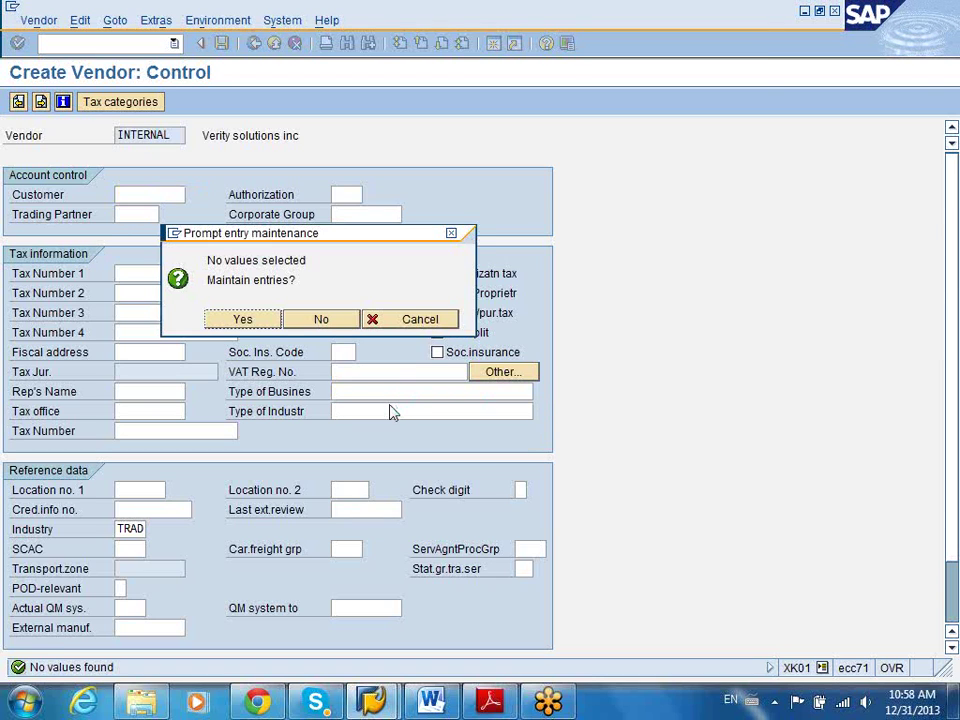
click(407, 320)
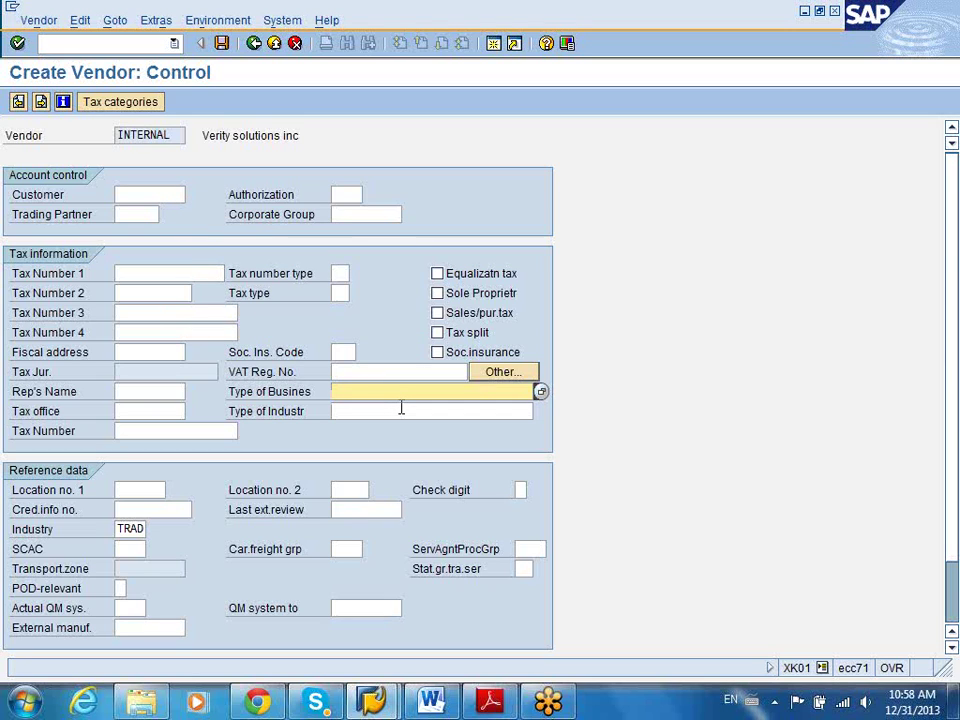
click(375, 376)
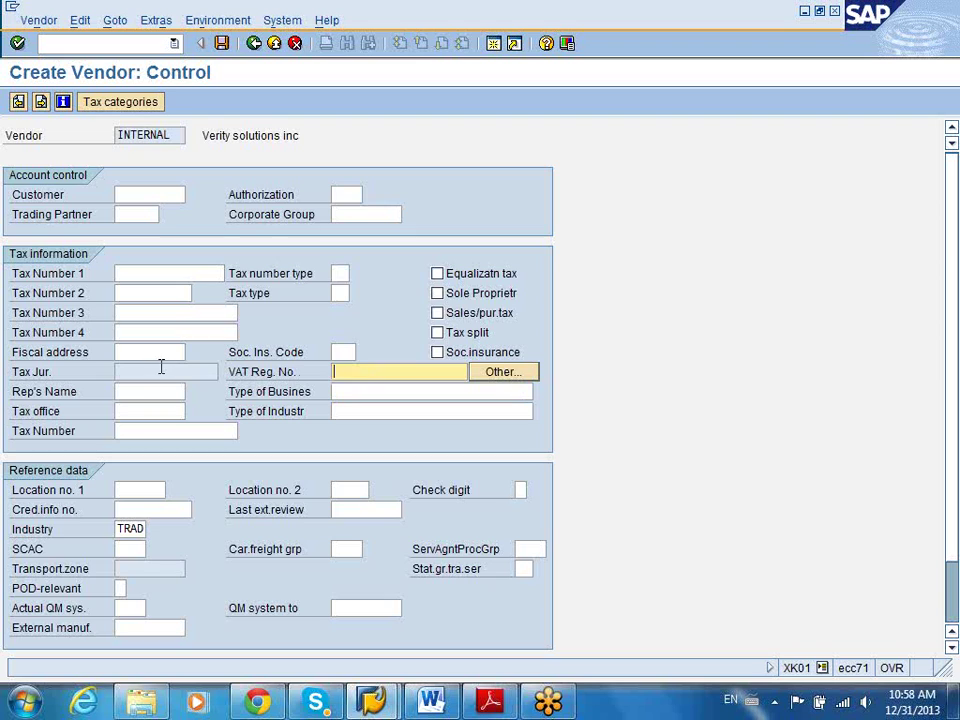
click(153, 433)
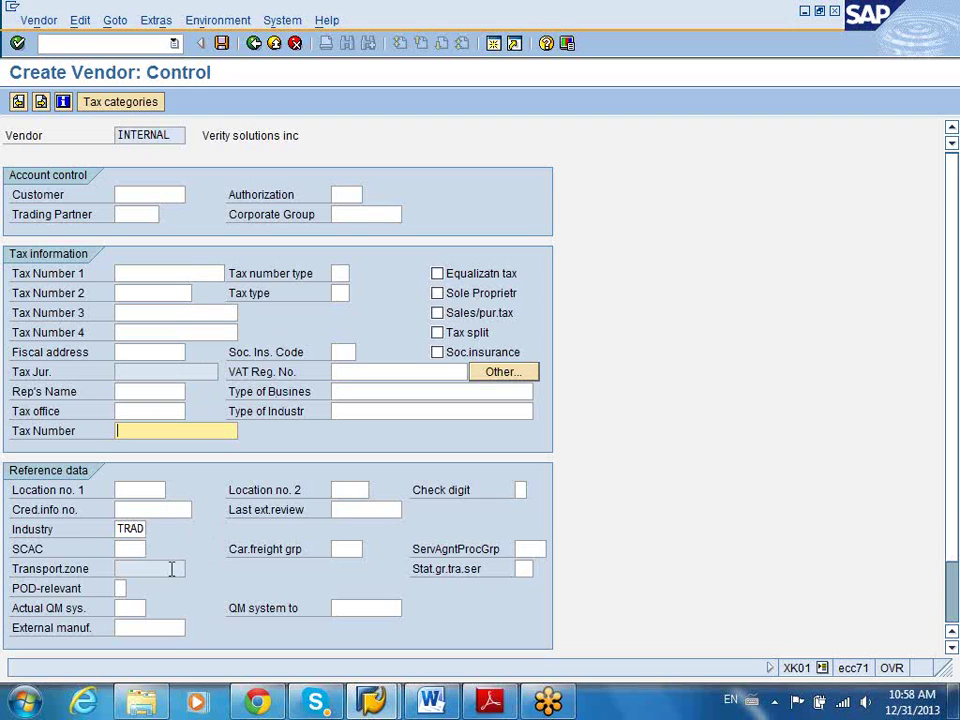
click(141, 529)
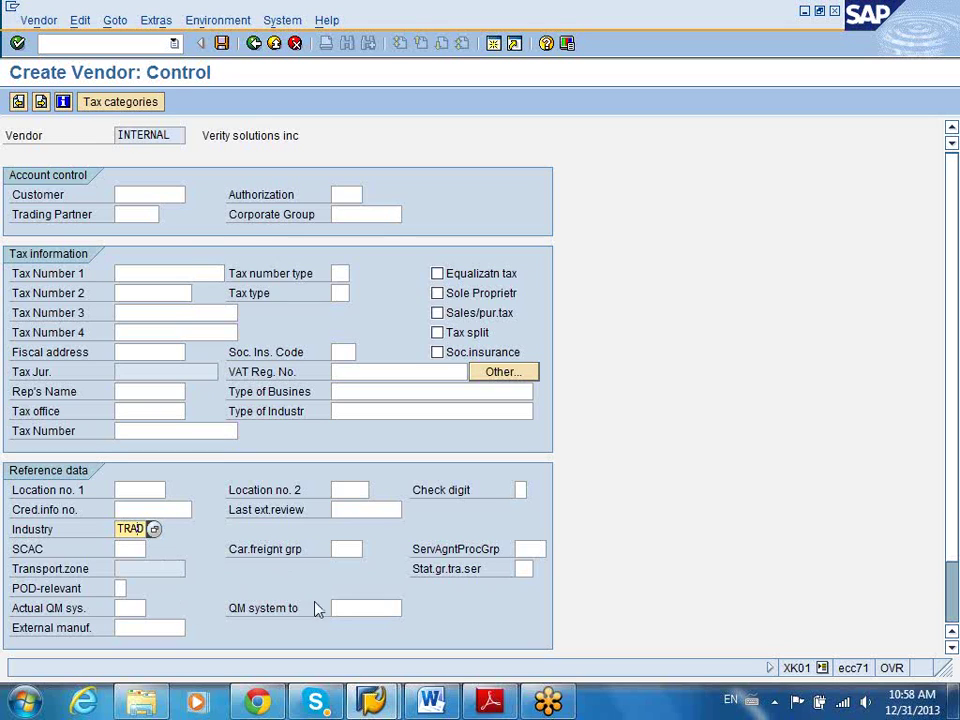
click(134, 552)
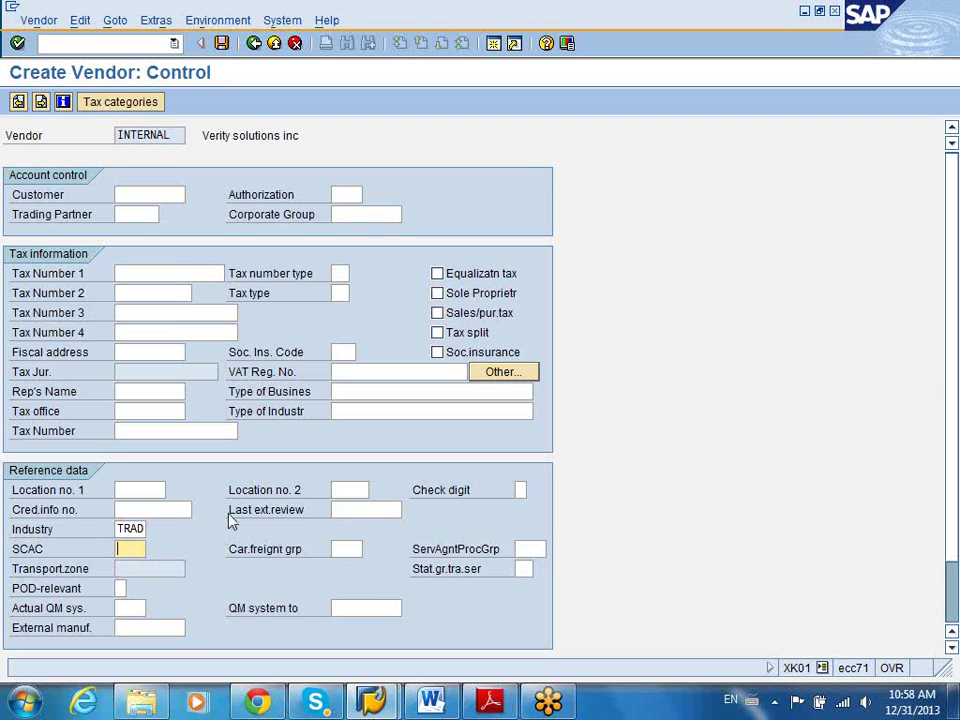
key(Return)
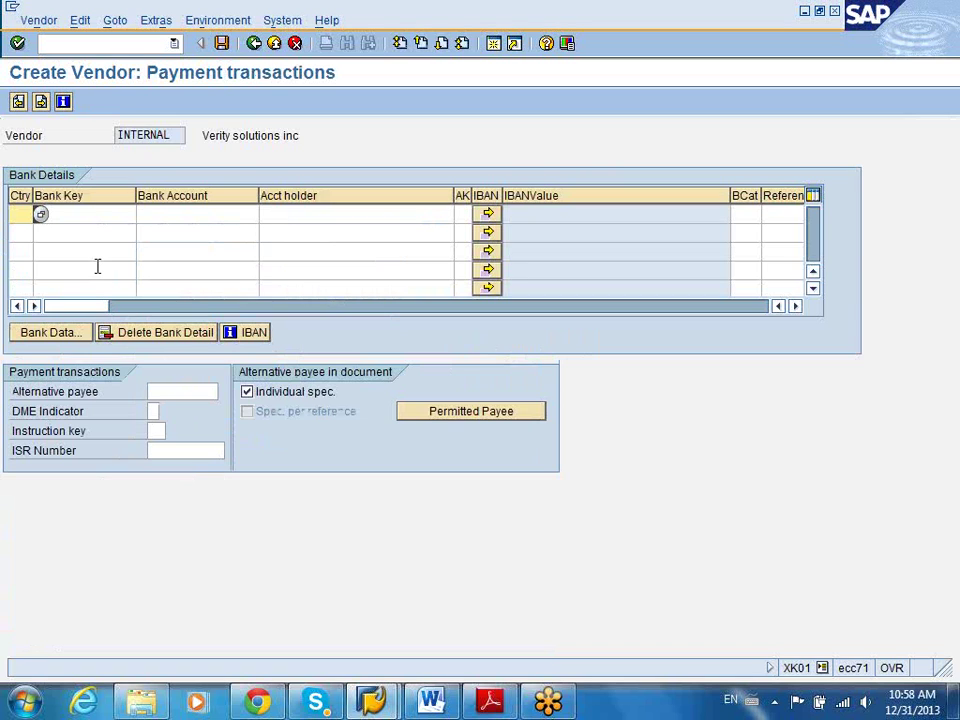
Start a bank row with country US and Citibank bank key 021000089 from the hit list
text(US)
click(100, 216)
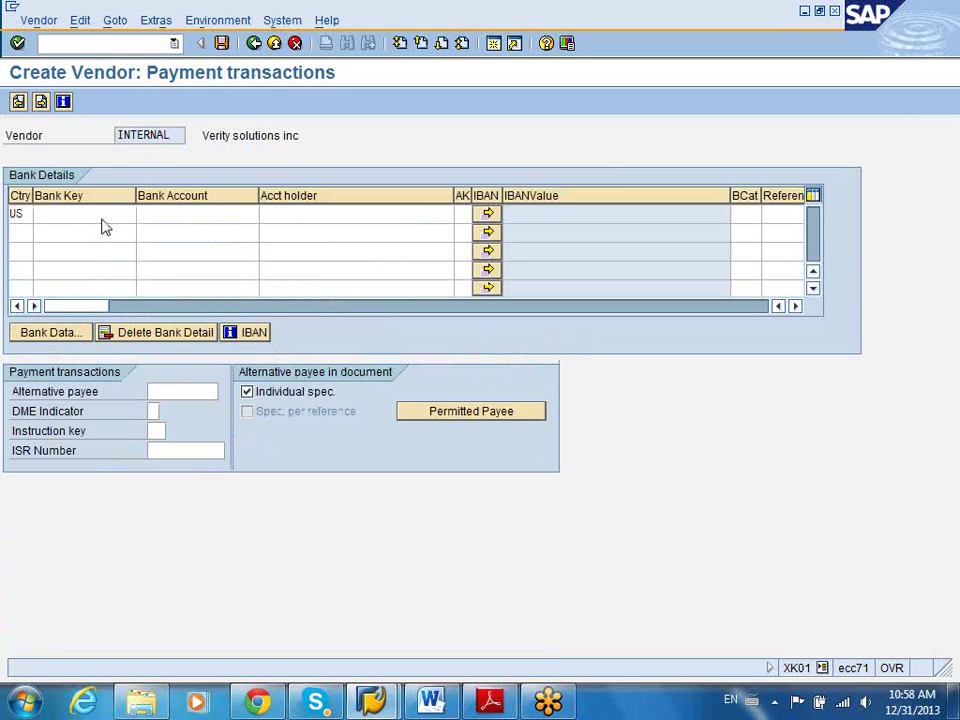
key(Return)
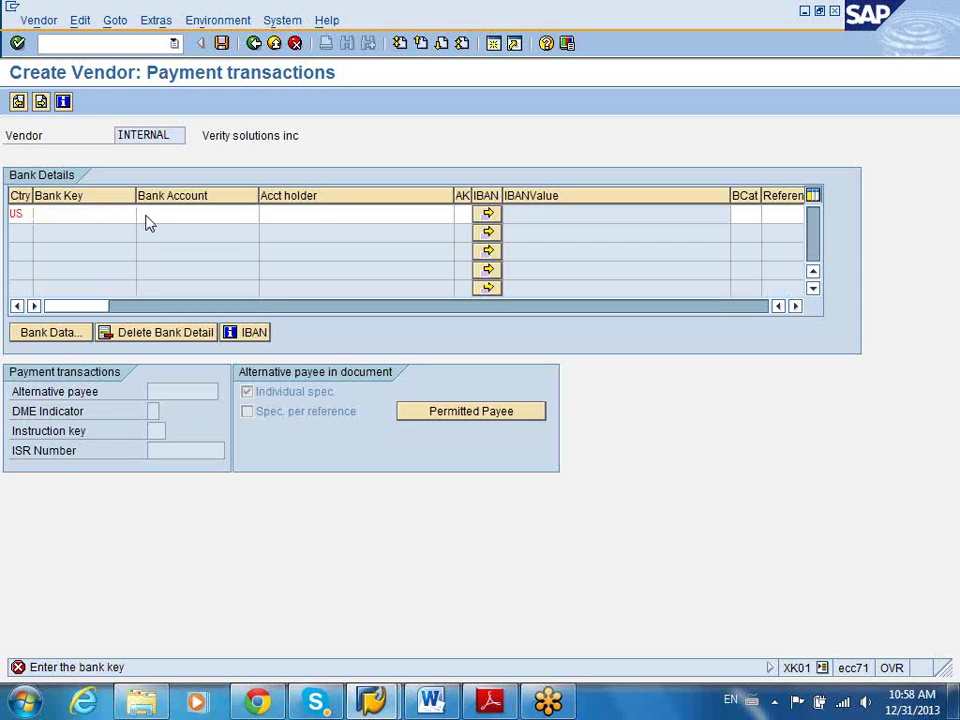
key(F4)
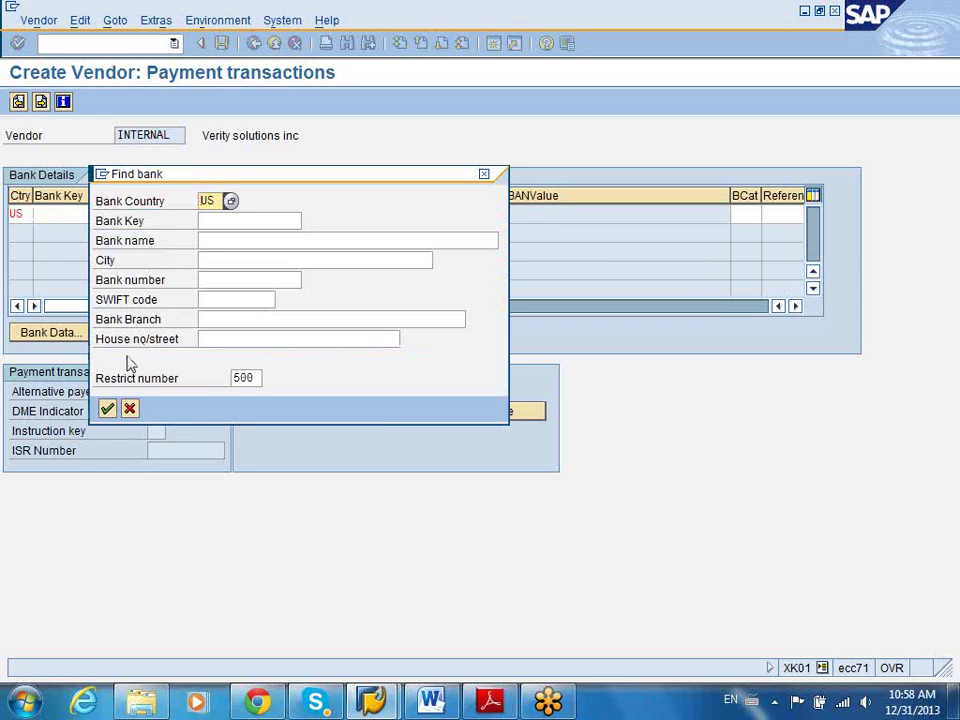
click(107, 408)
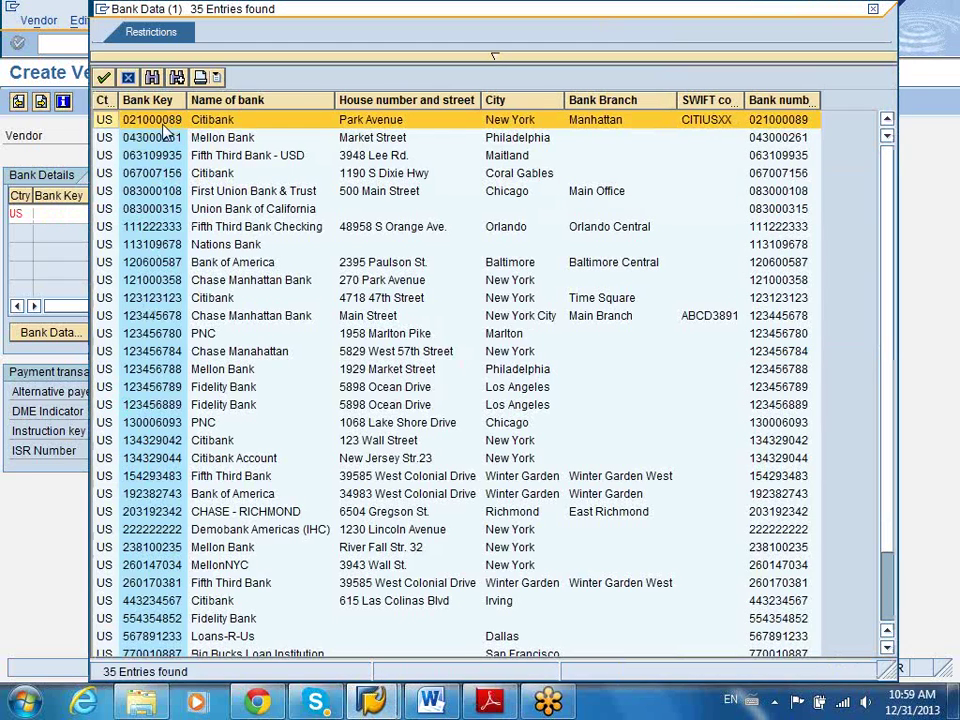
double_click(160, 121)
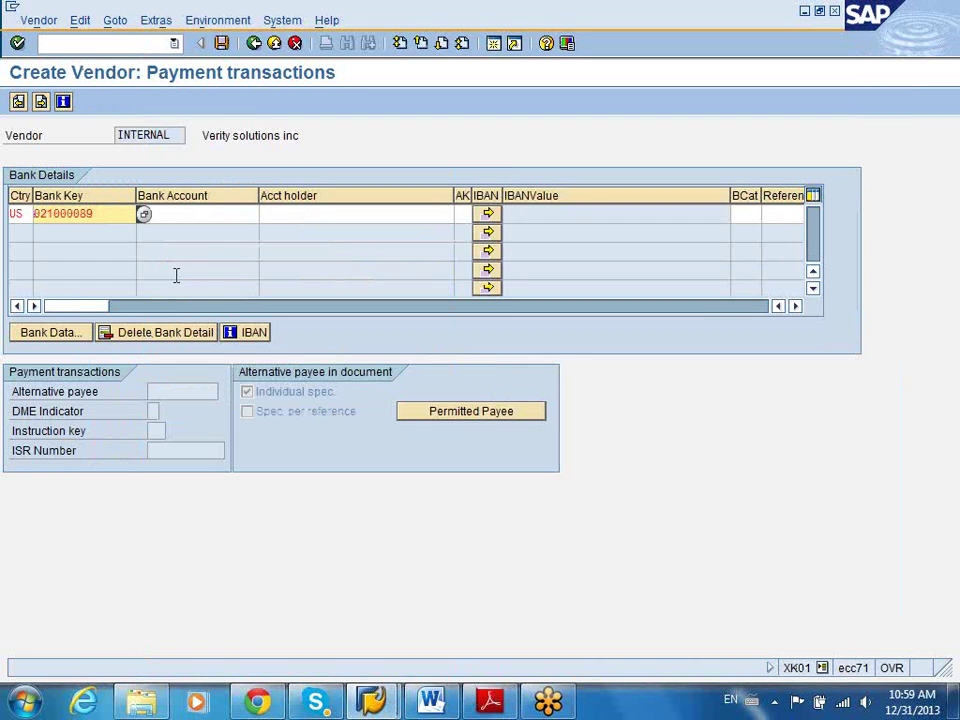
Enter the vendor's bank account number and account holder 'Verity', then confirm the row
click(196, 218)
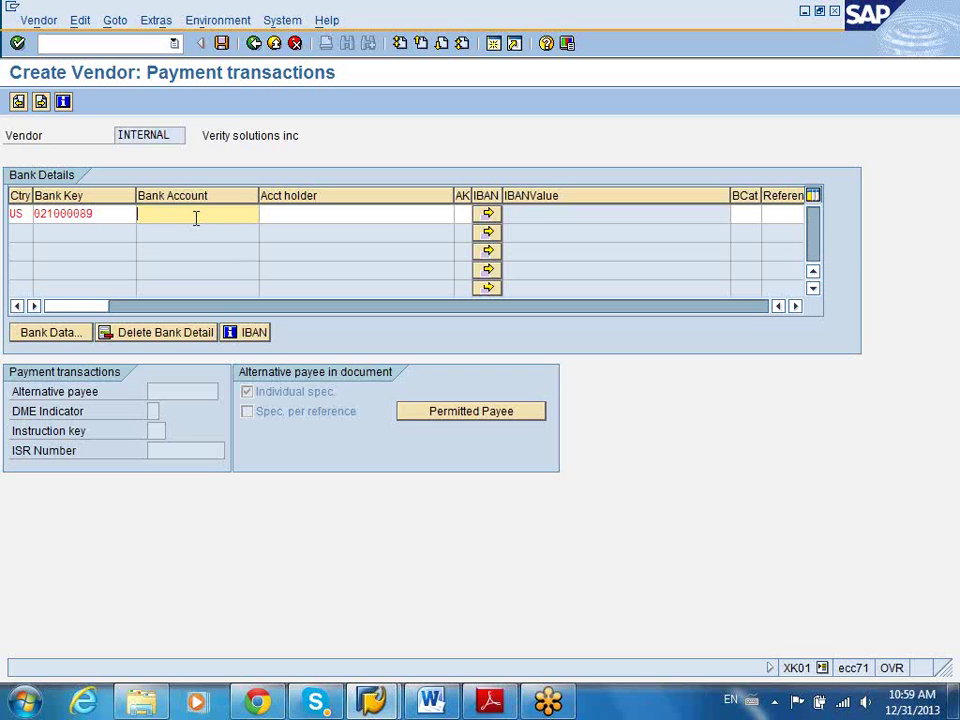
click(296, 216)
text(Ve)
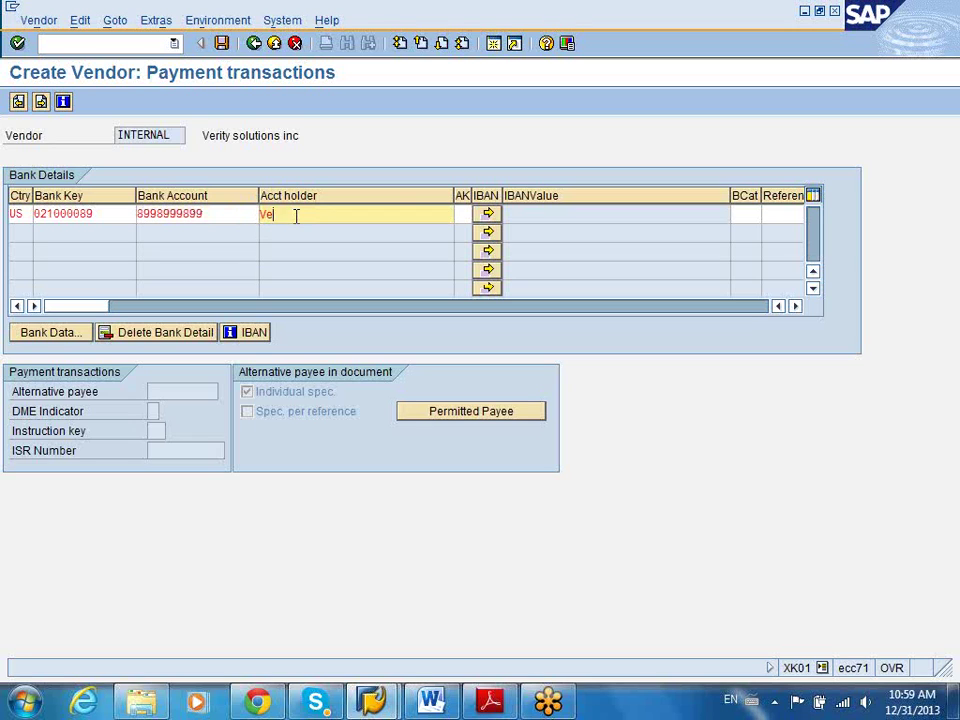
text(rity)
key(Return)
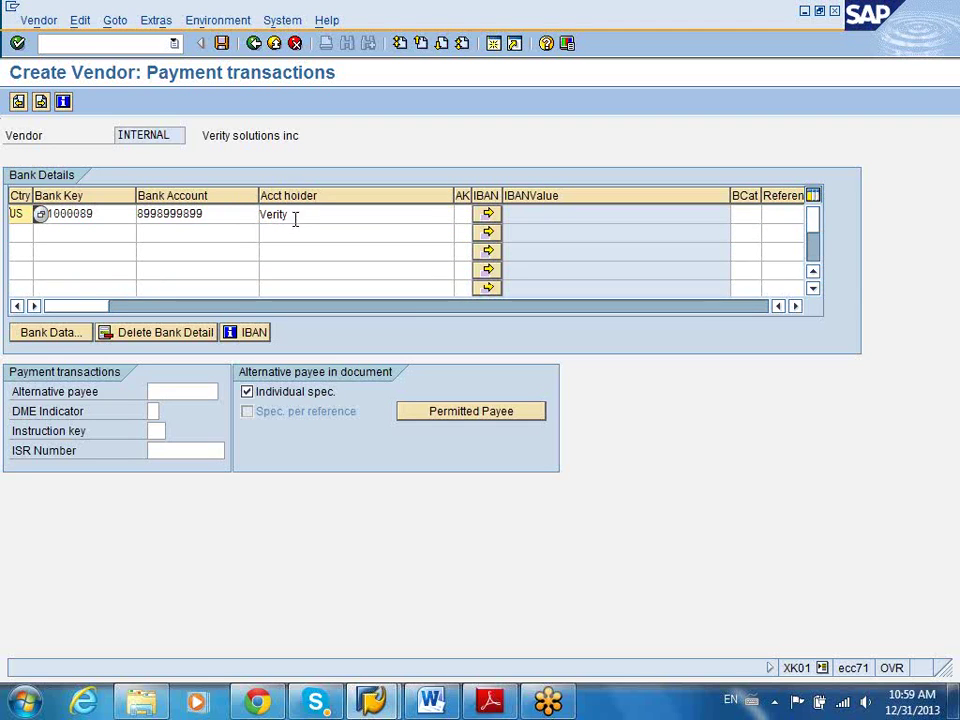
click(295, 216)
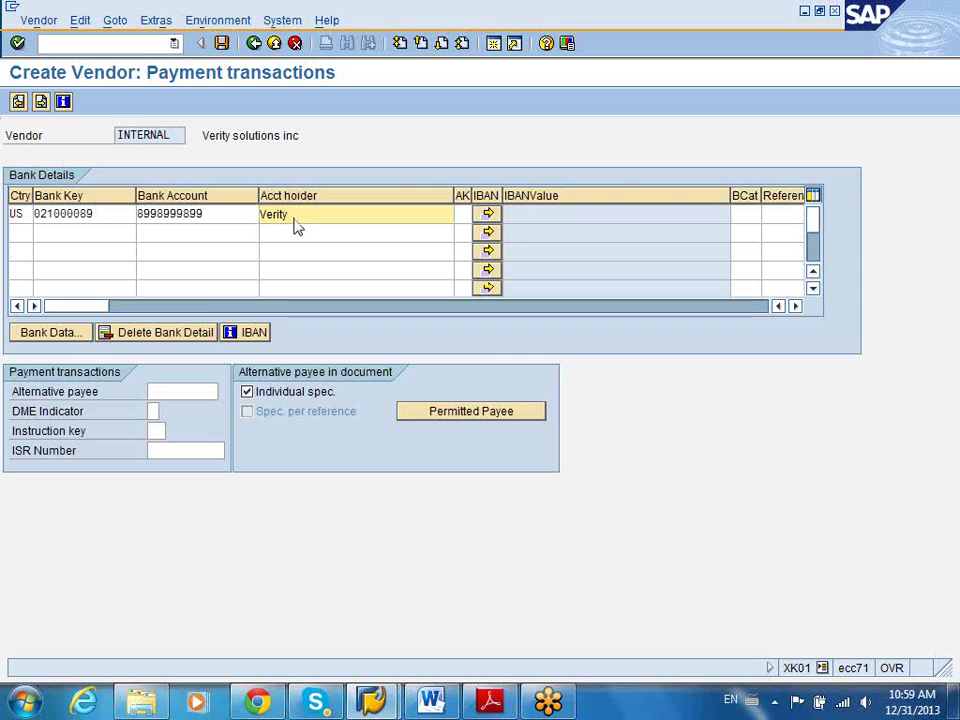
key(Return)
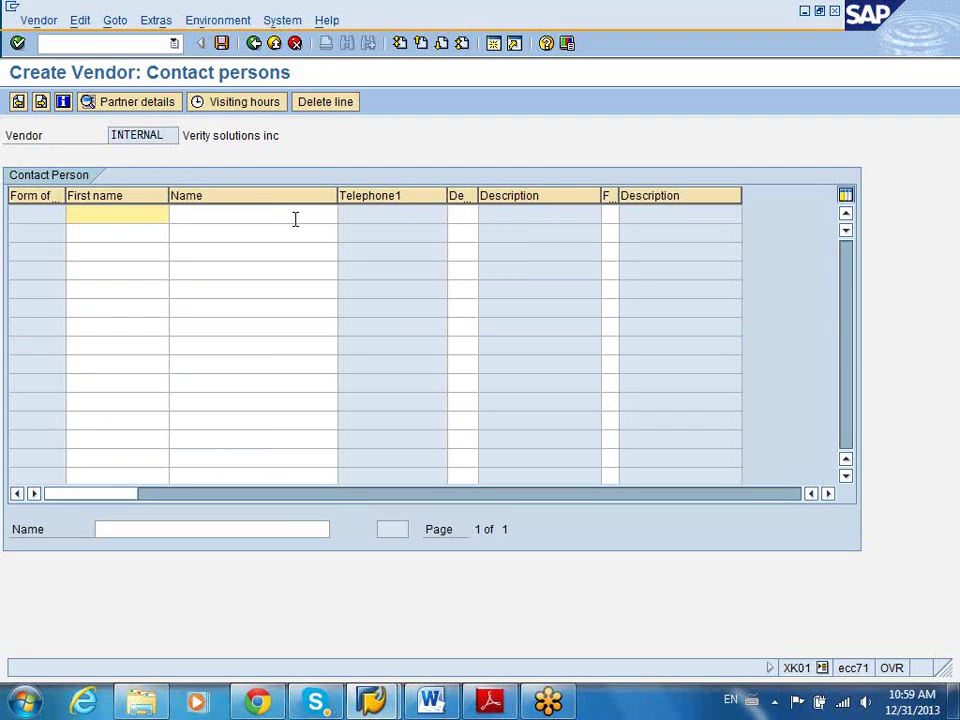
Enter the contact person's first and last name, then go to accounting information
text(Guru)
key(Tab)
text(Ra)
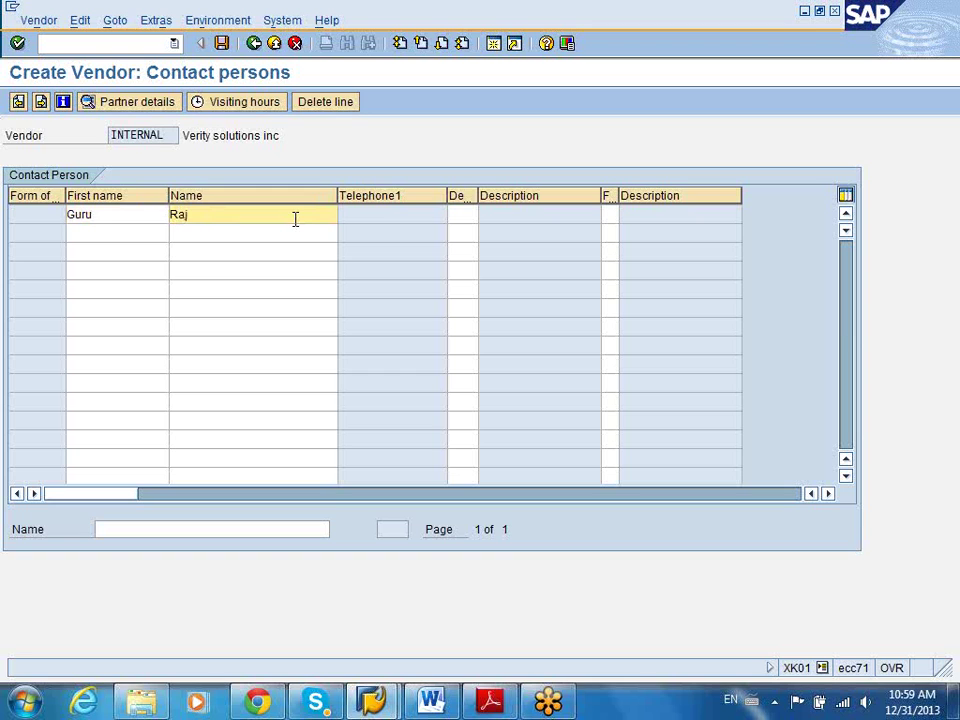
key(shift+Tab)
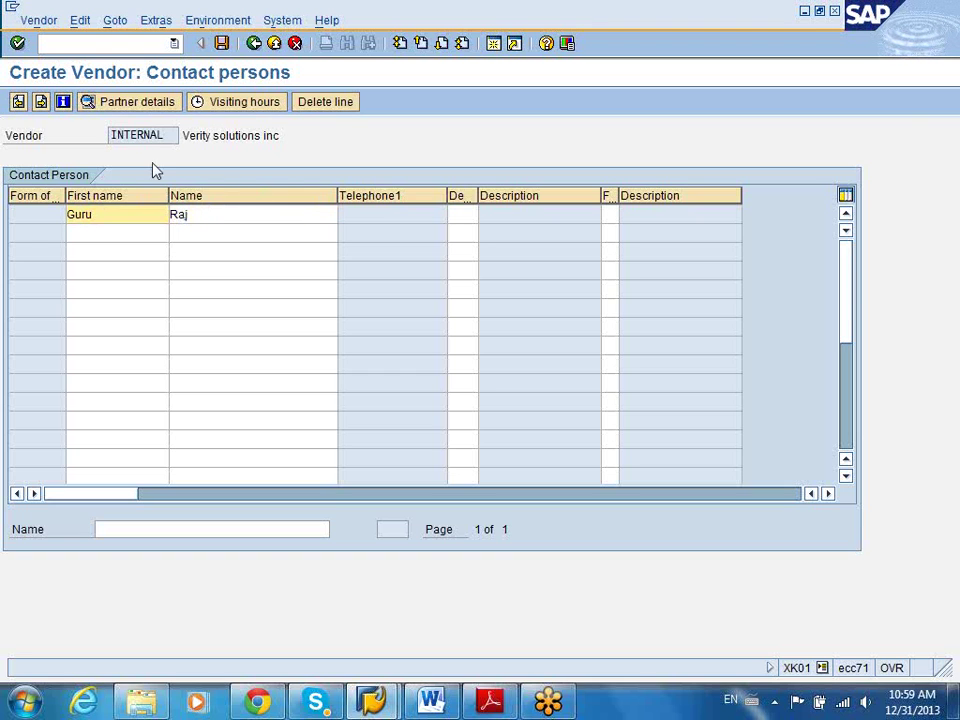
click(42, 102)
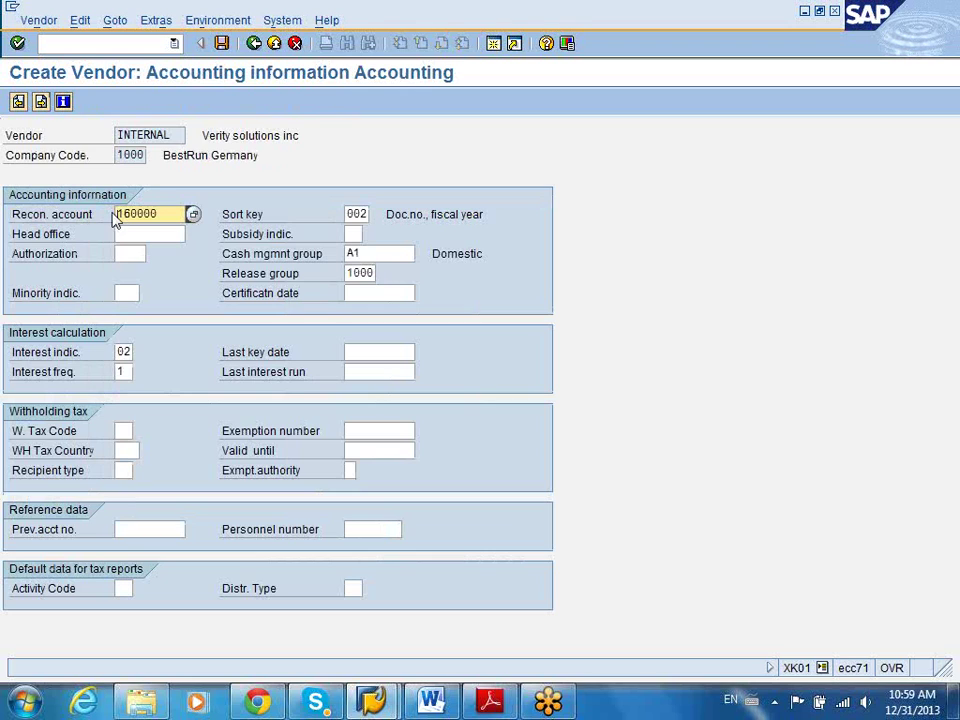
Open the F1 Performance Assistant help for the Sort key field
drag(163, 217, 77, 224)
click(350, 214)
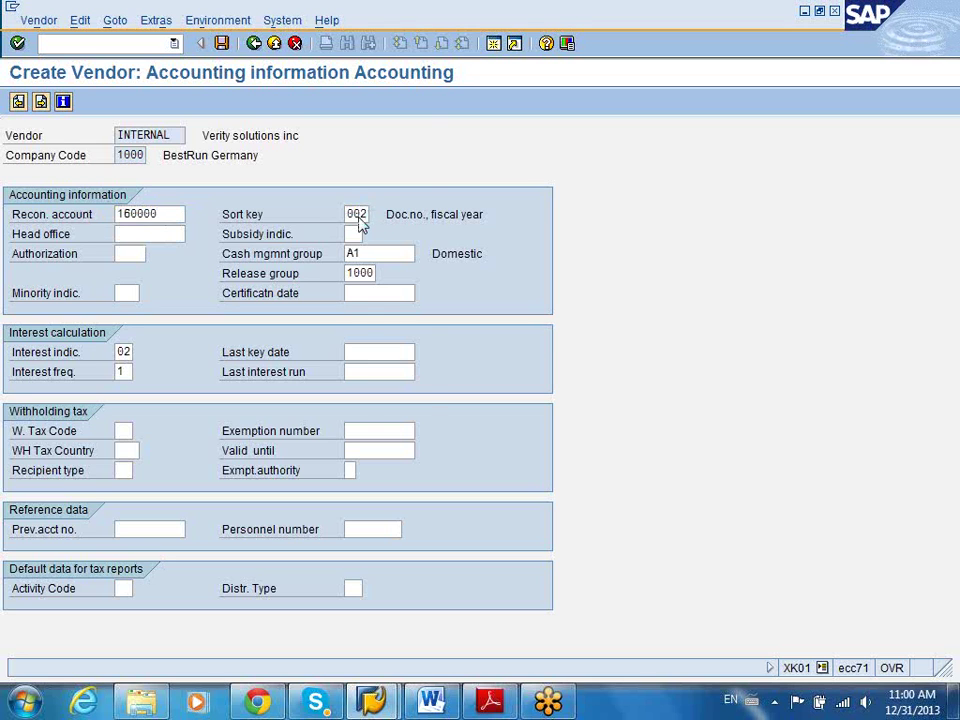
key(F1)
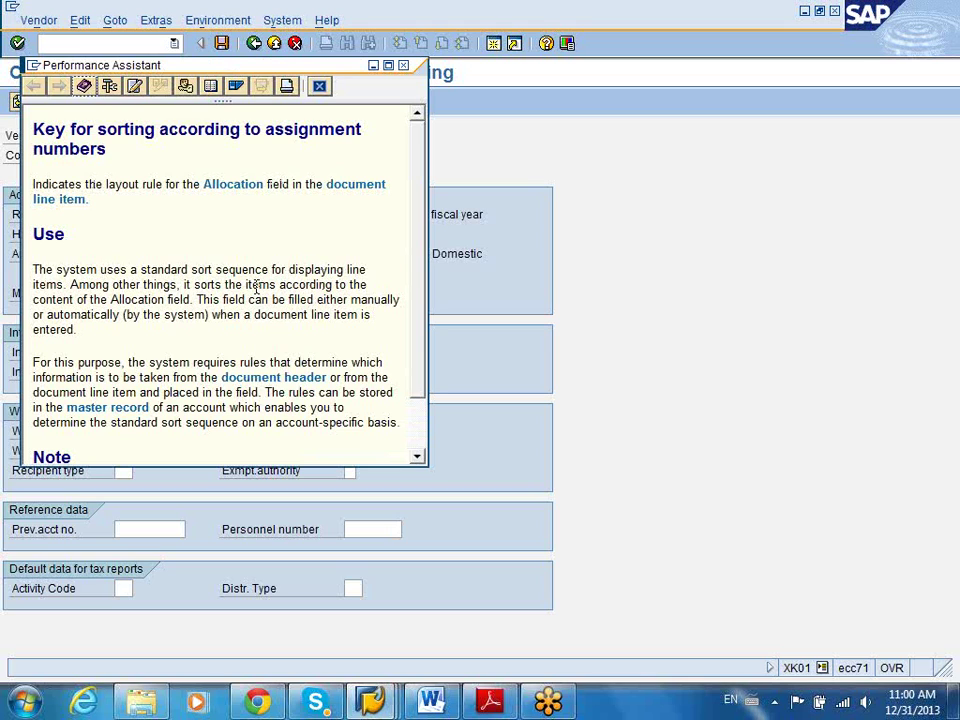
Close the Sort key help and return to the accounting screen with sort key 002
drag(191, 270, 352, 261)
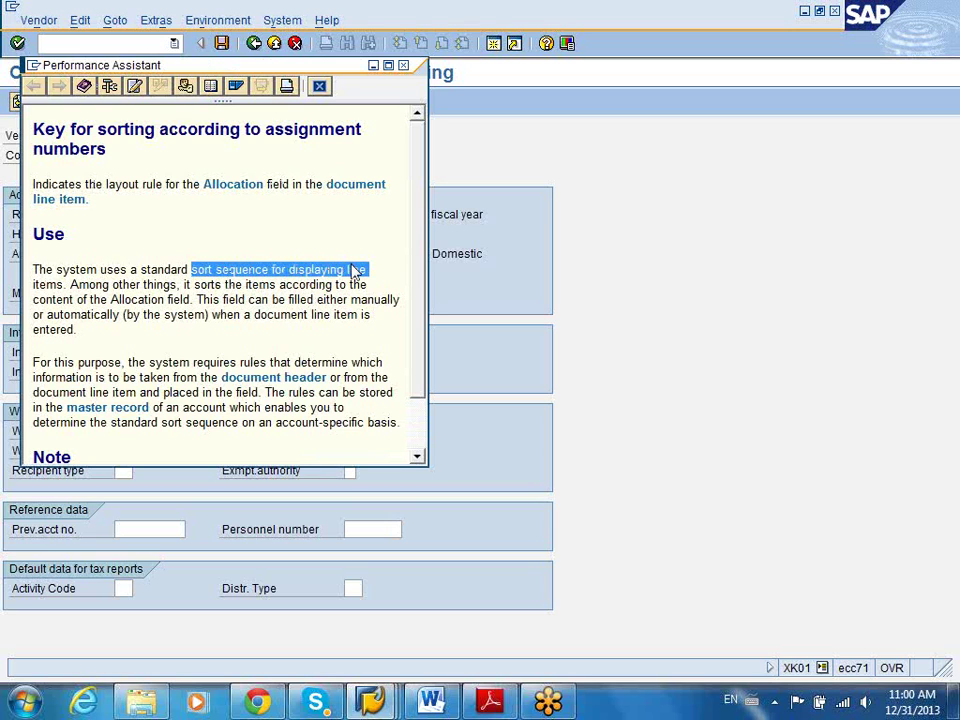
click(403, 65)
click(390, 214)
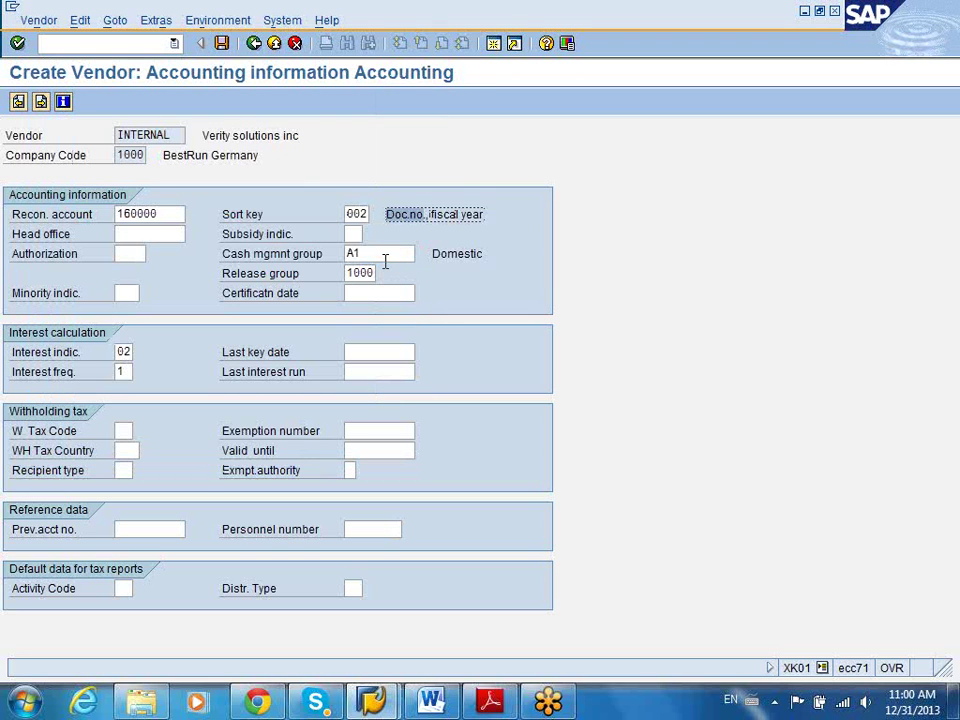
click(384, 256)
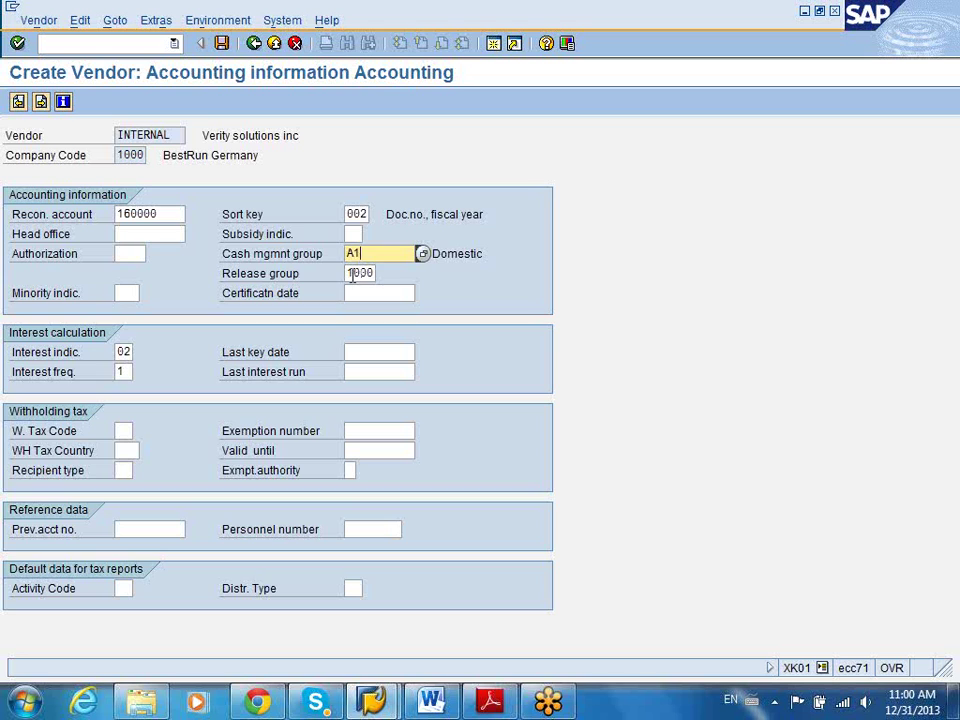
click(353, 272)
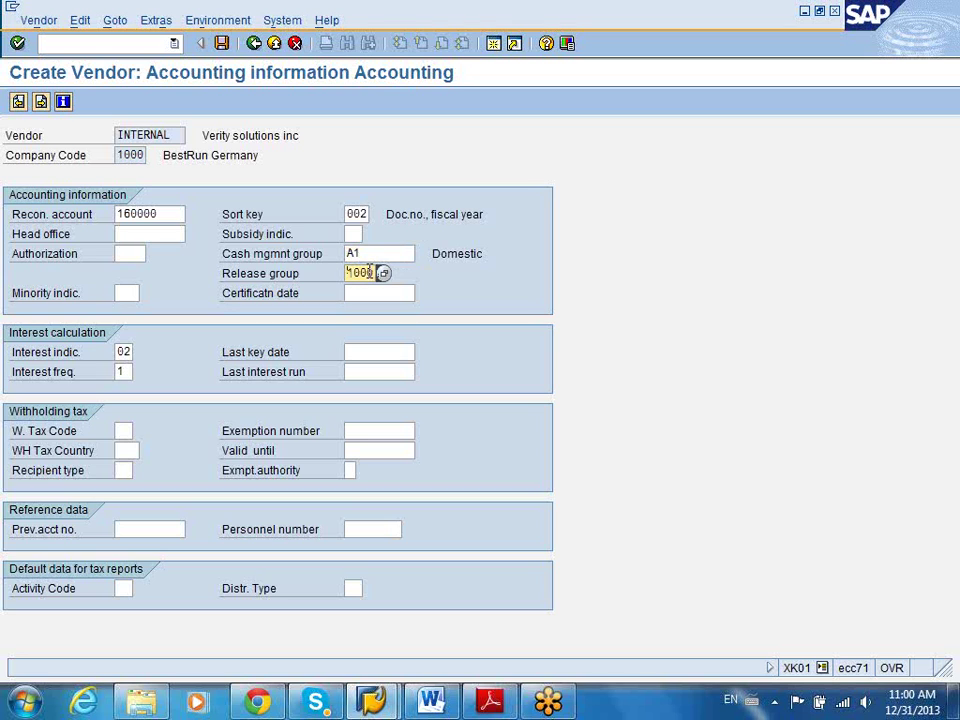
key(Return)
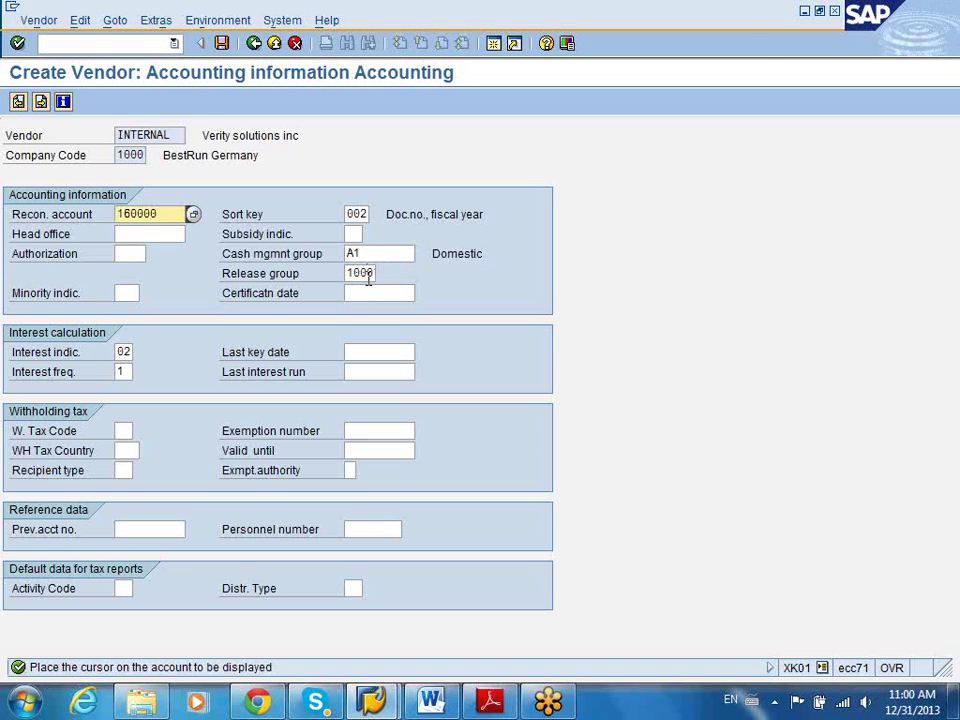
click(368, 276)
key(Return)
click(124, 352)
click(139, 352)
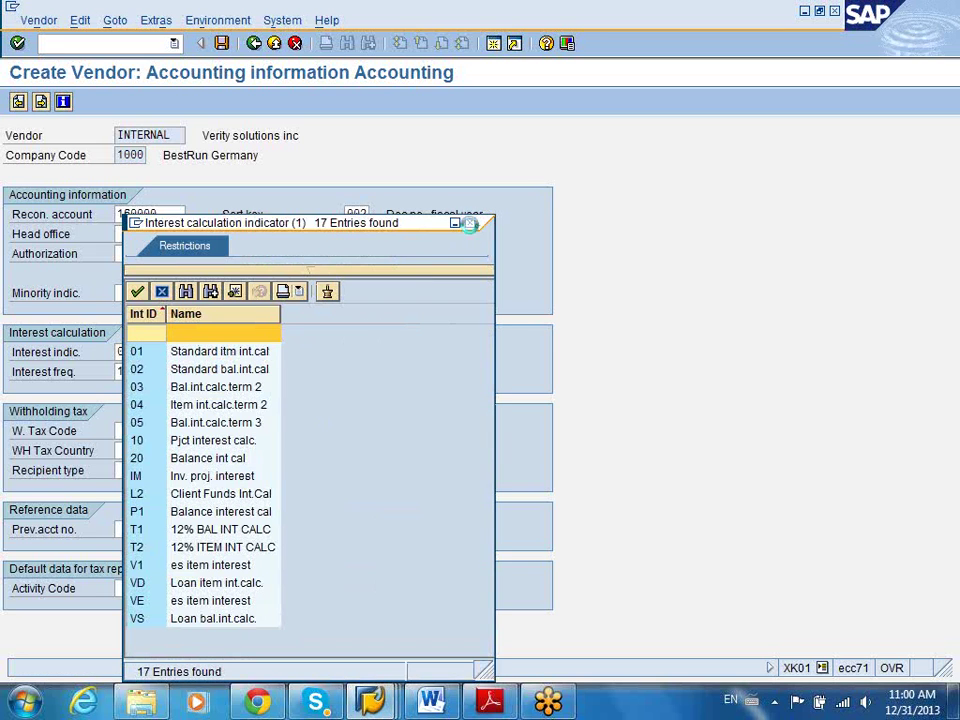
double_click(218, 370)
click(122, 372)
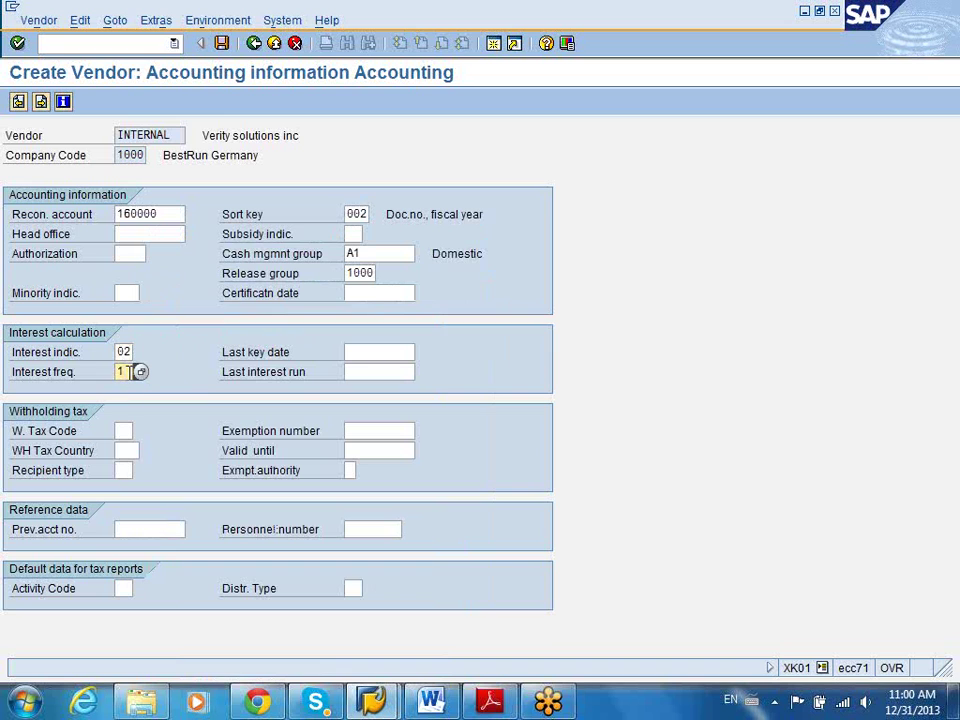
click(140, 372)
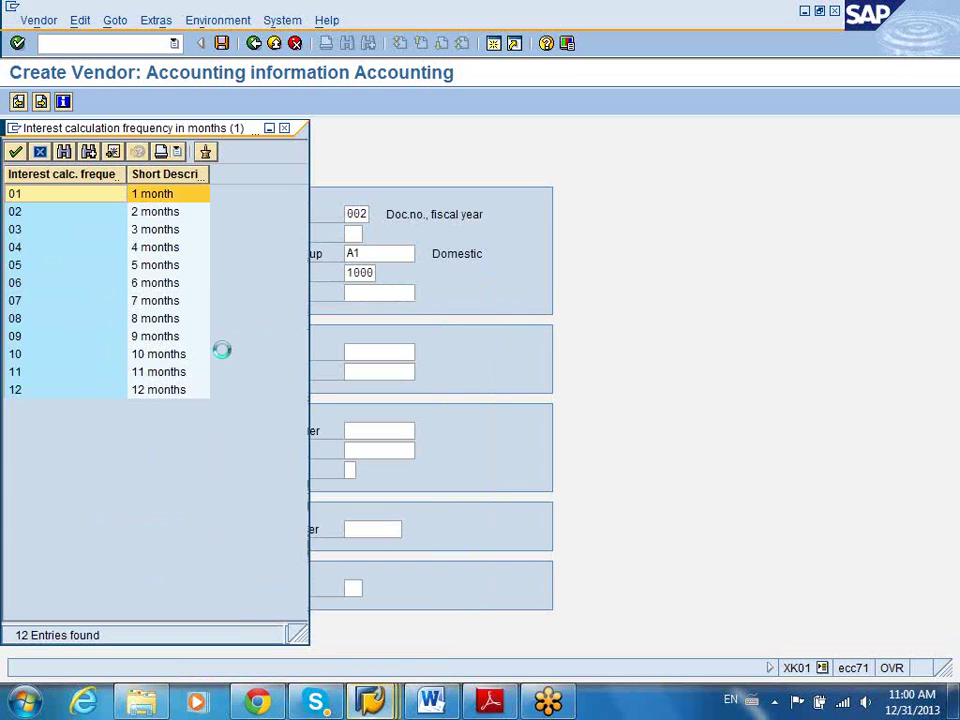
key(Return)
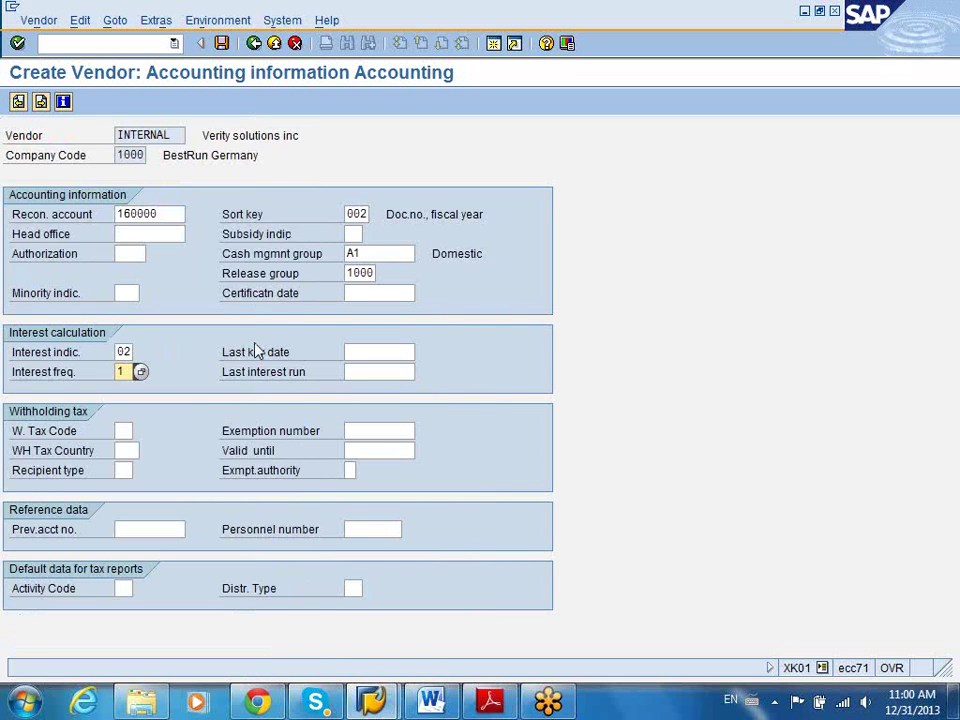
On the payment transactions screen, set payment terms ZB01 and tolerance group 1000
click(19, 101)
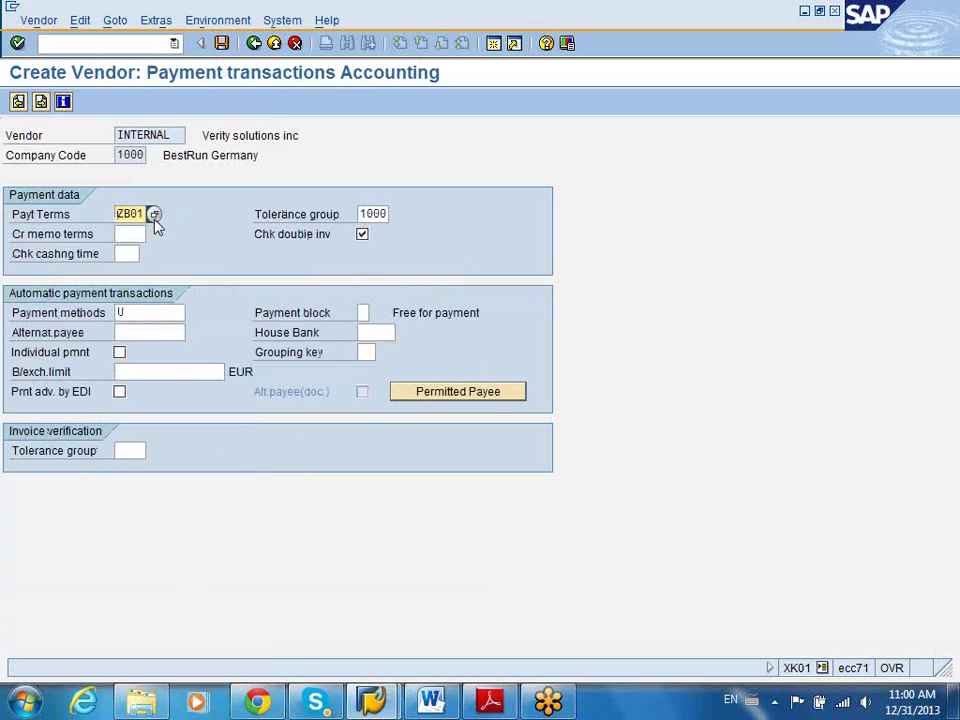
click(154, 215)
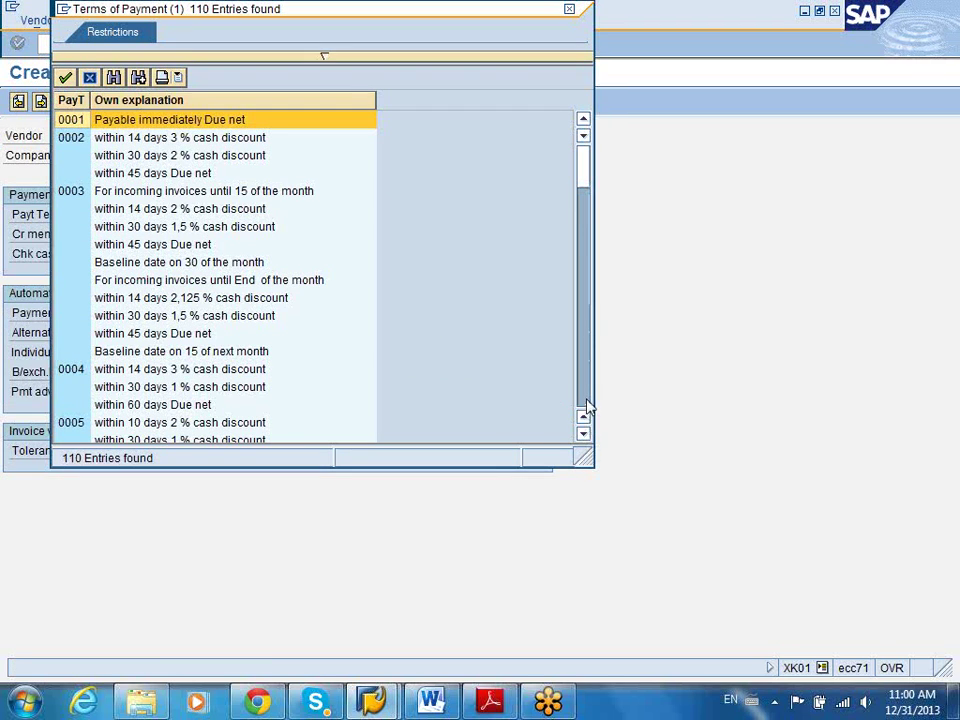
click(587, 405)
click(587, 405)
click(587, 405)
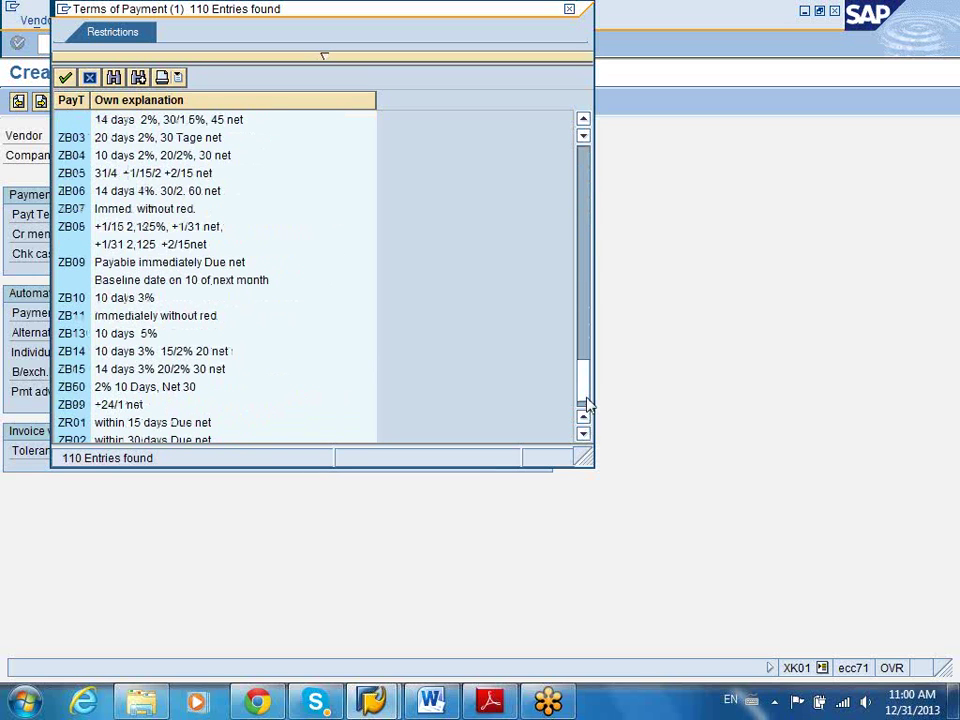
click(587, 336)
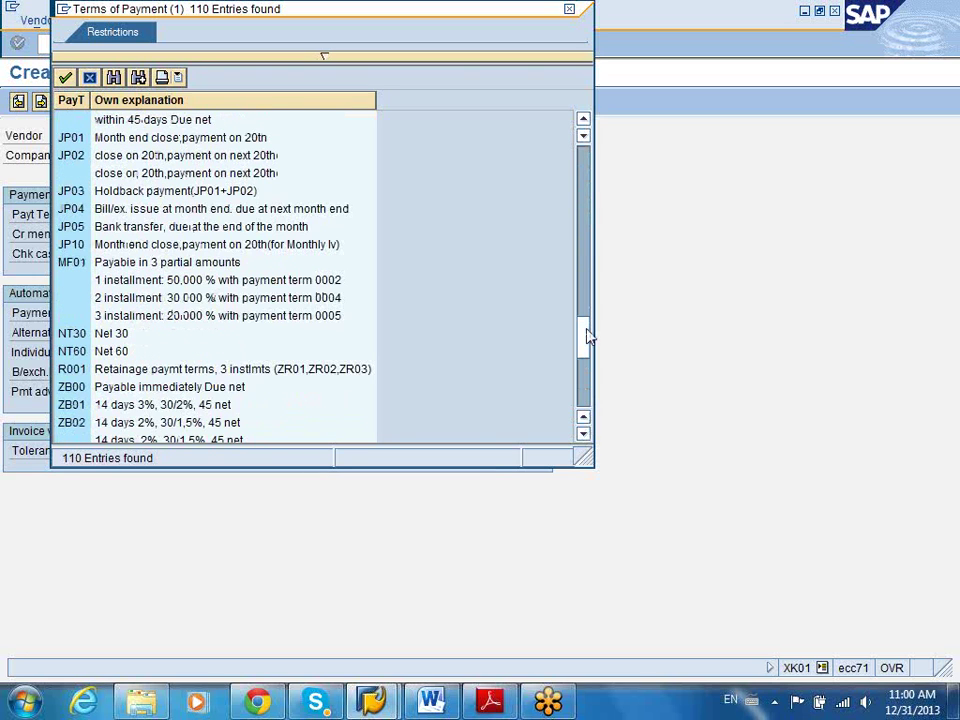
click(213, 406)
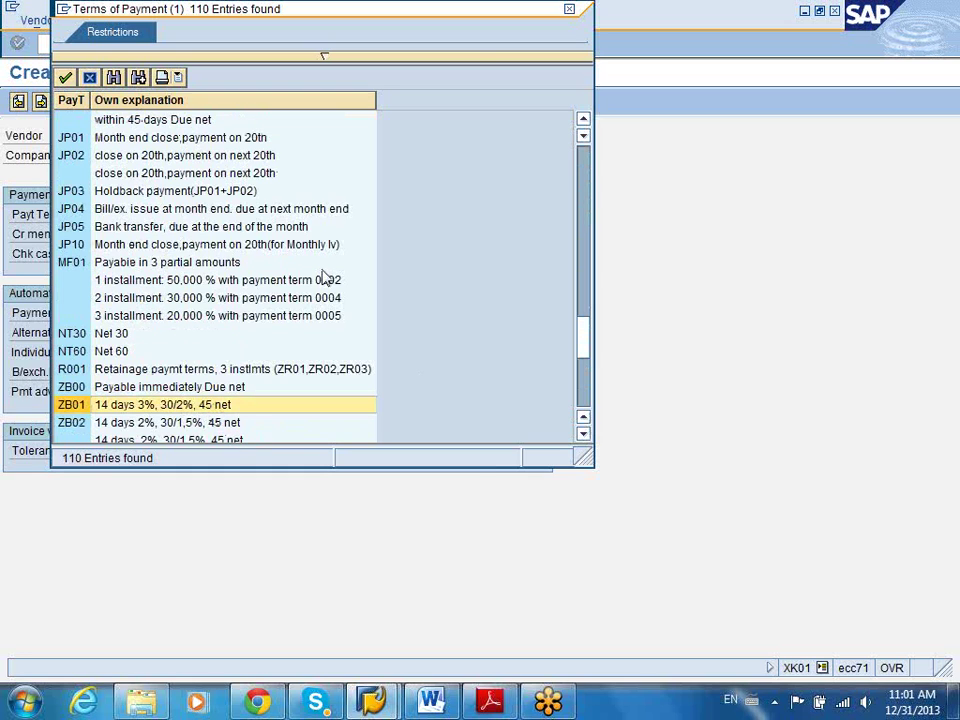
click(569, 10)
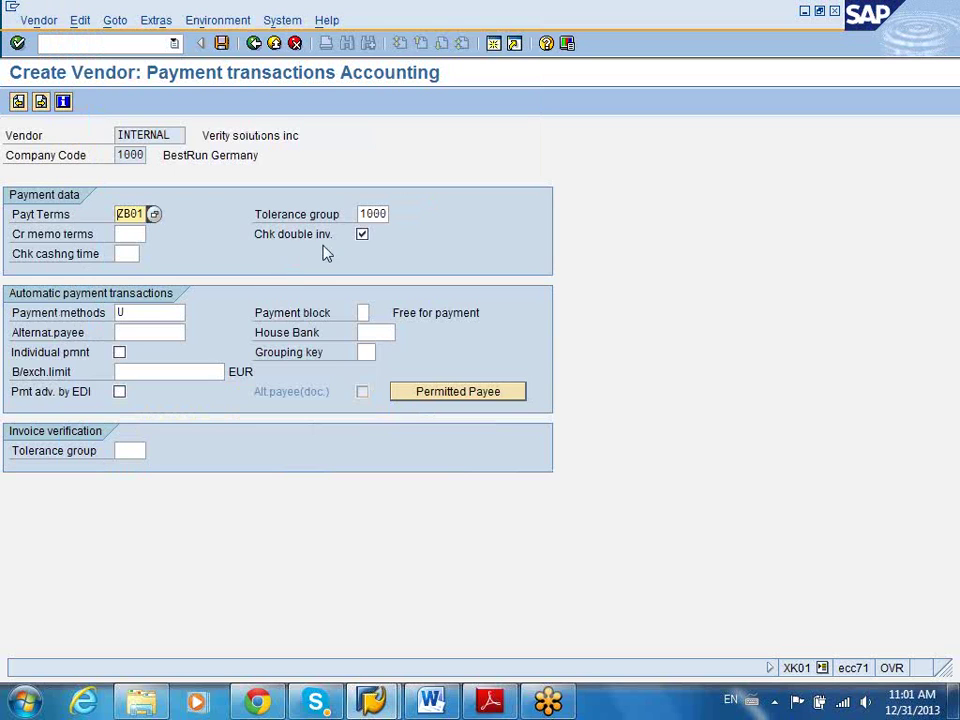
click(361, 213)
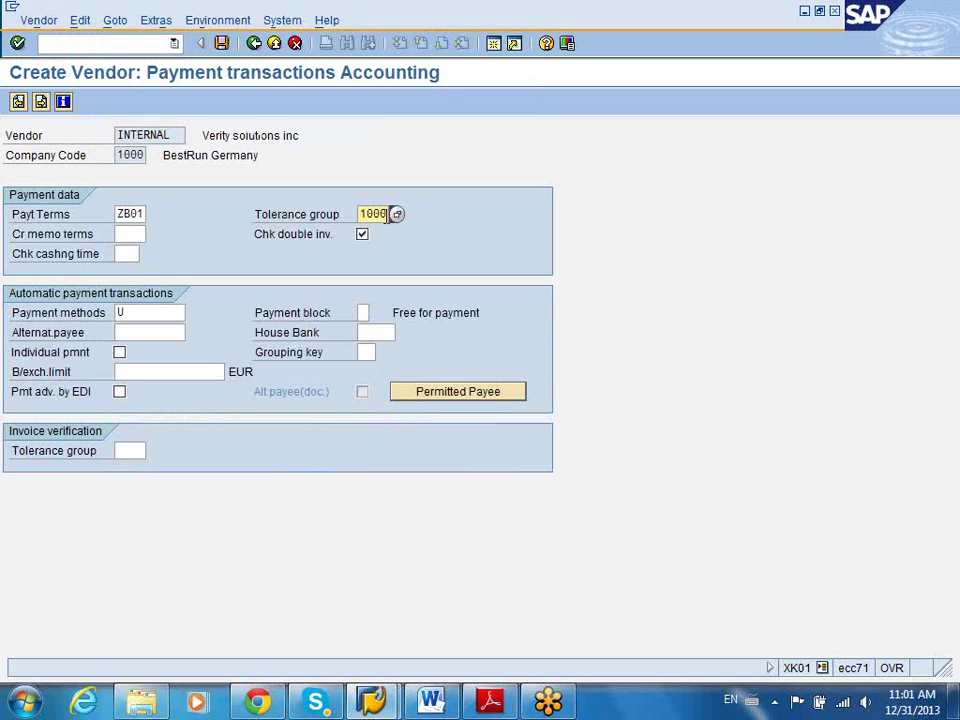
key(Return)
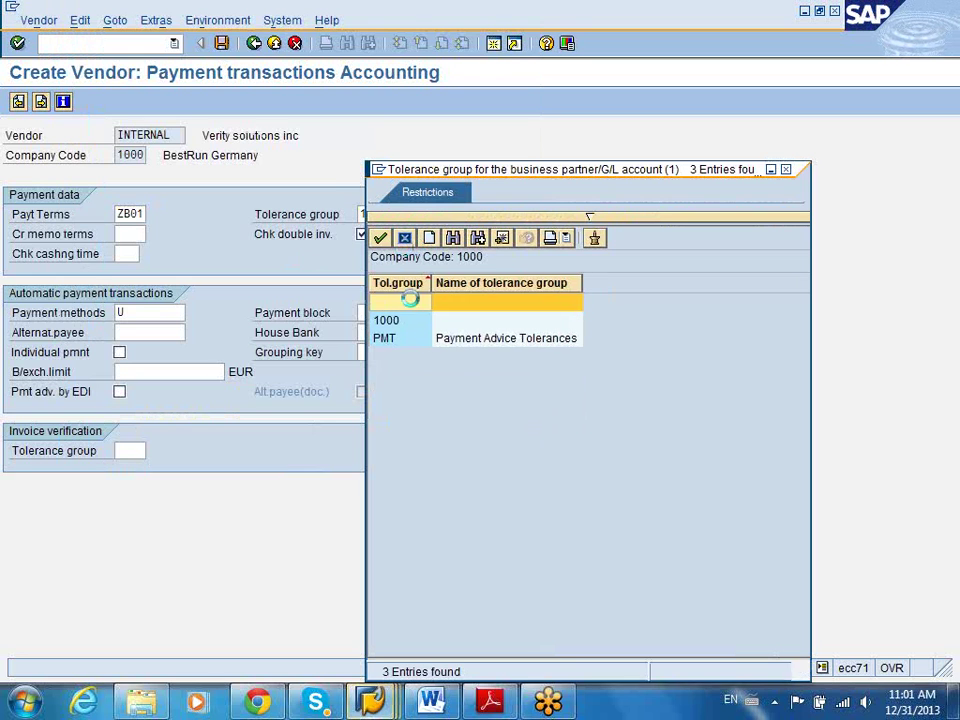
click(785, 169)
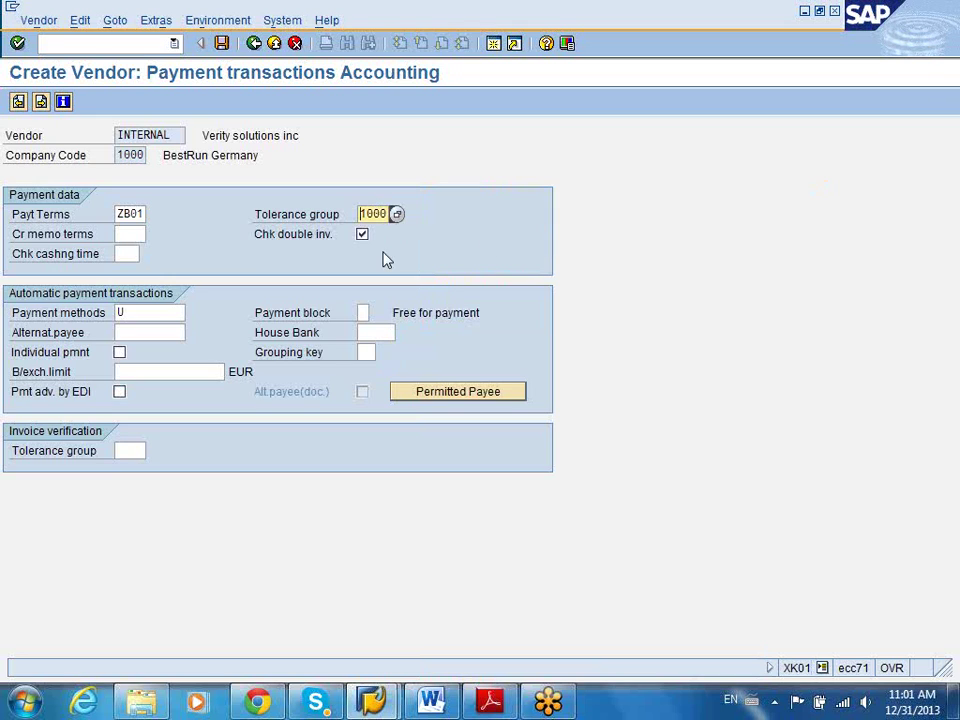
Set the vendor's payment methods to C, S and W, dropping U
click(172, 311)
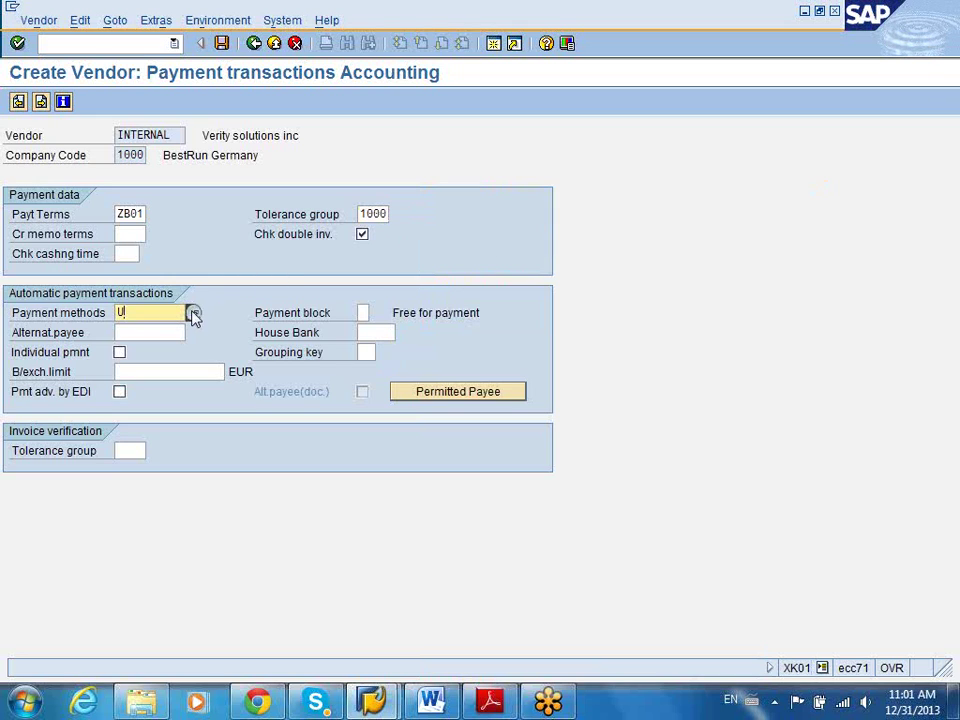
click(194, 313)
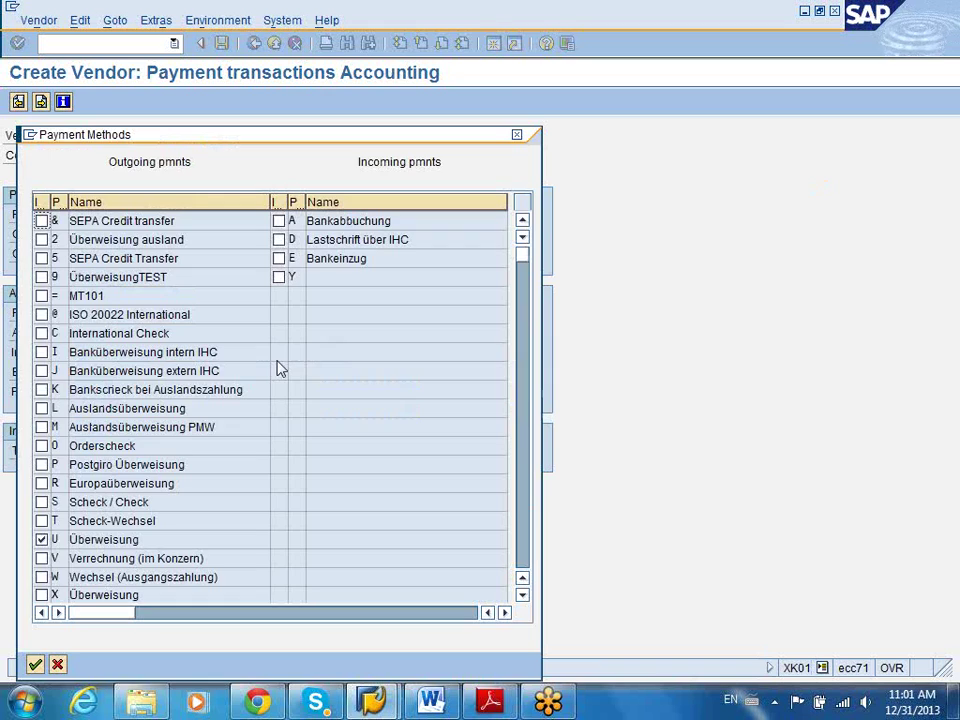
click(41, 502)
click(41, 539)
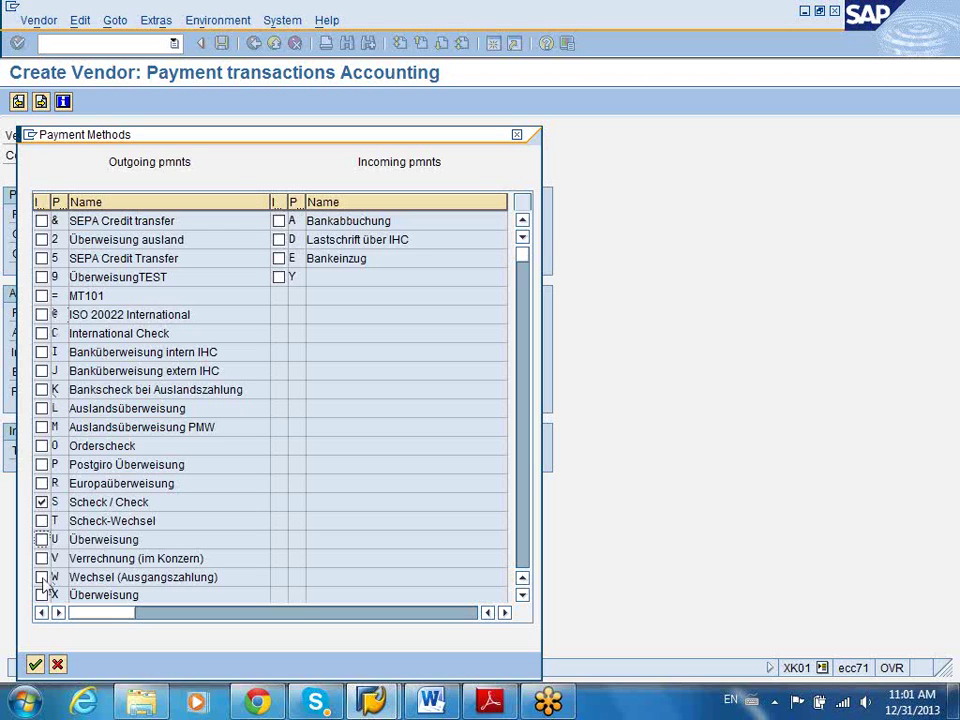
click(41, 578)
click(42, 334)
click(34, 666)
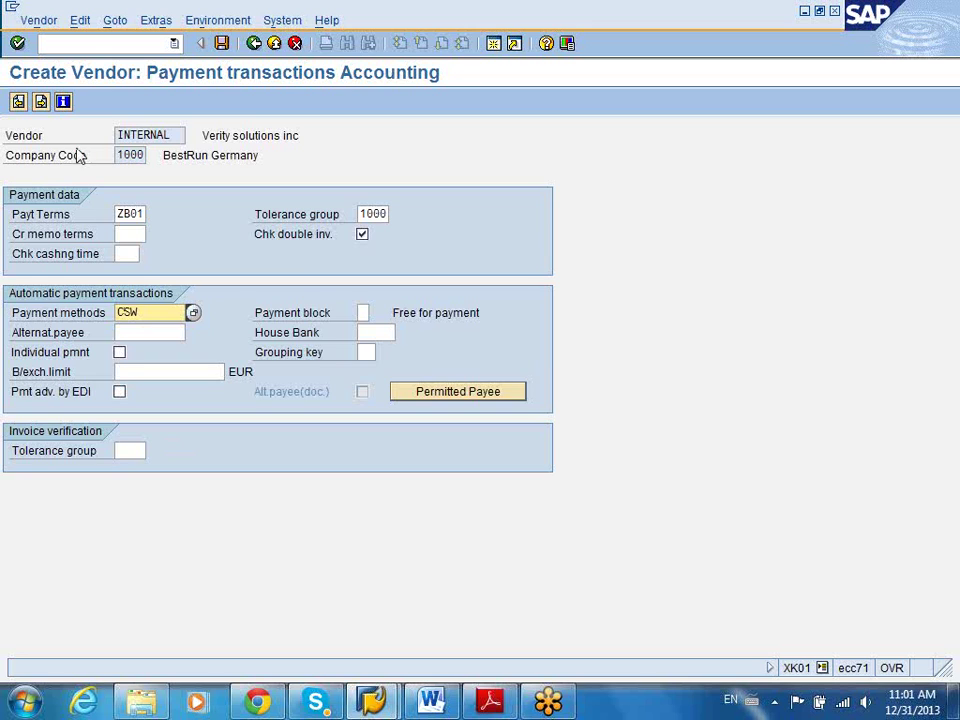
click(41, 101)
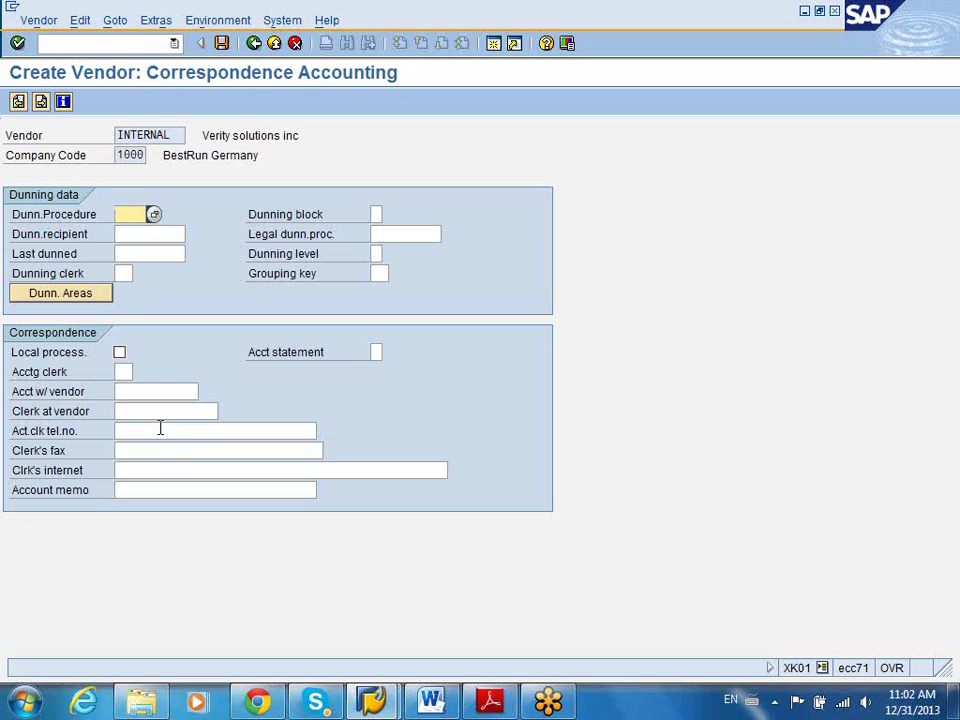
Save the new Verity Solutions vendor record
click(223, 45)
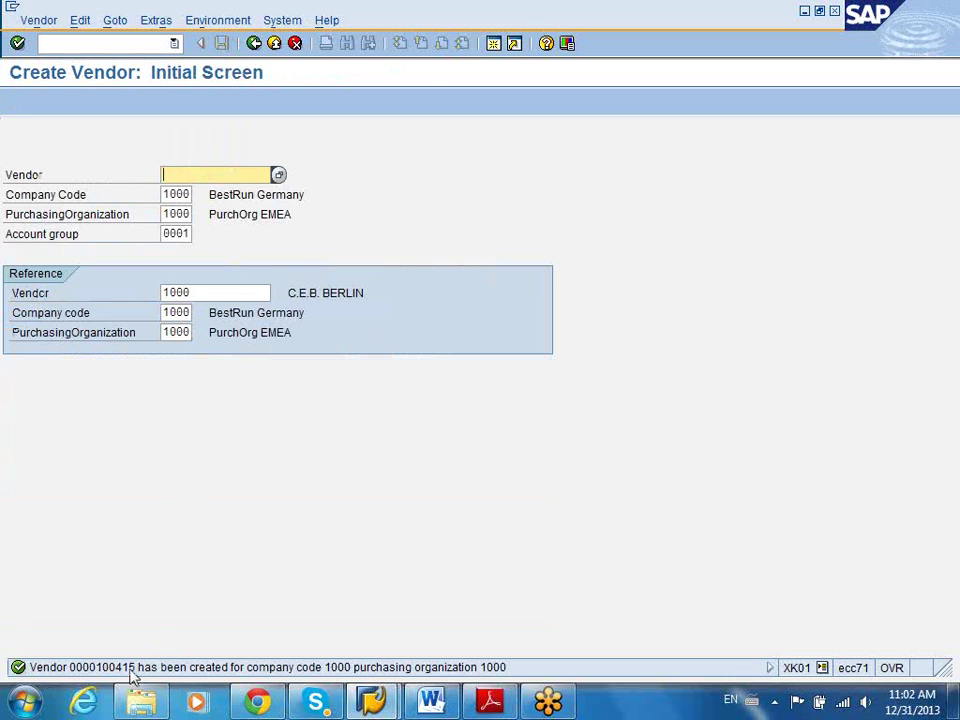
Review the vendor-created message details: vendor number, company code 1000 and purchasing org 1000
click(134, 669)
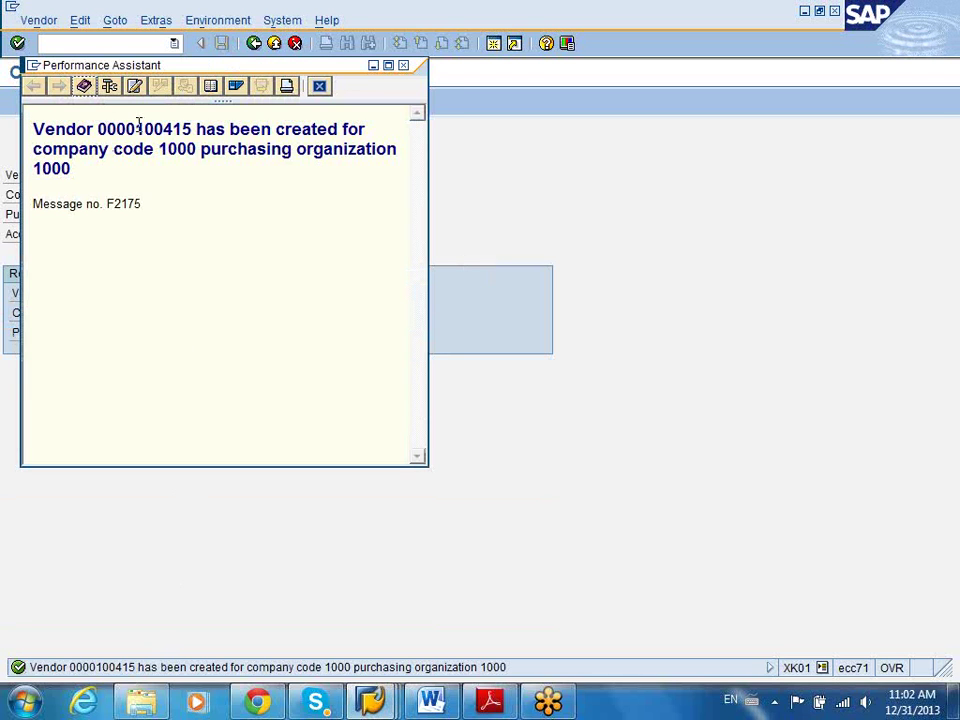
drag(136, 129, 191, 129)
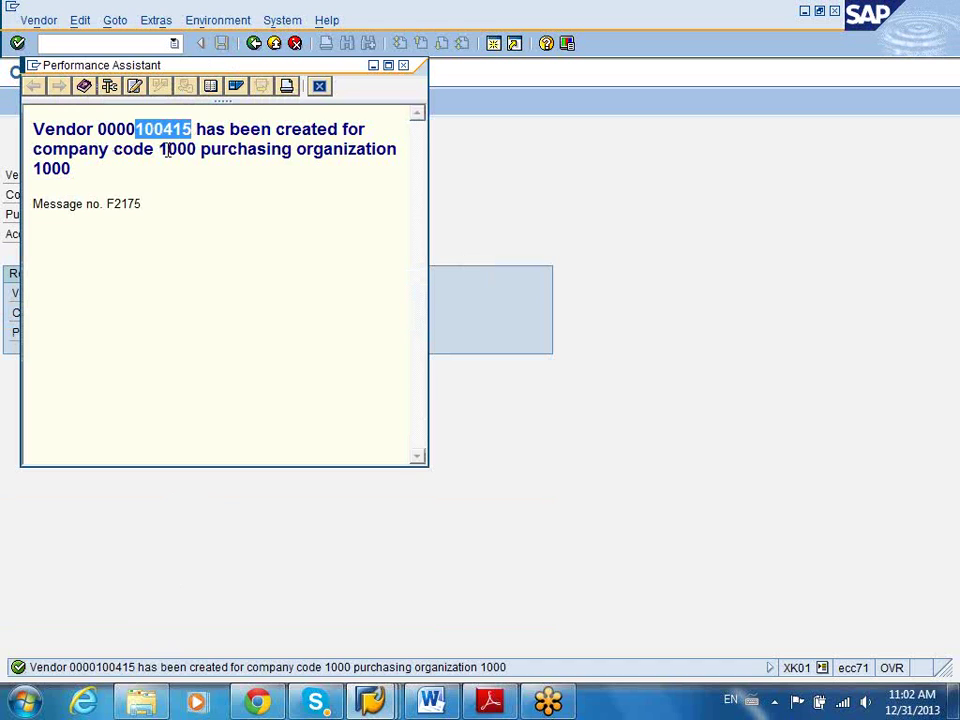
double_click(165, 150)
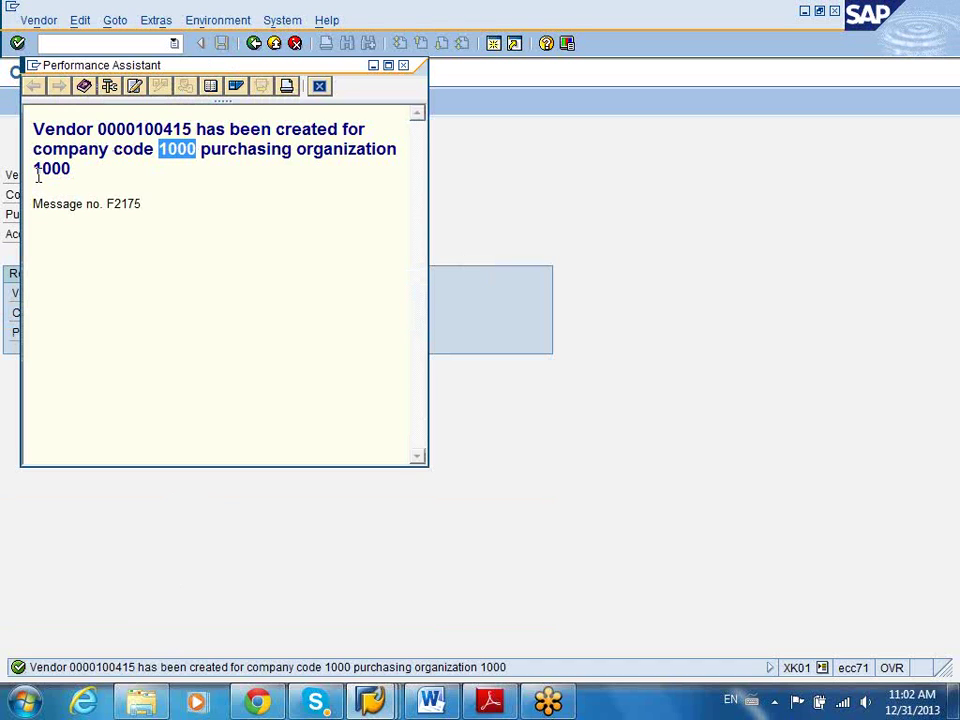
drag(37, 168, 76, 176)
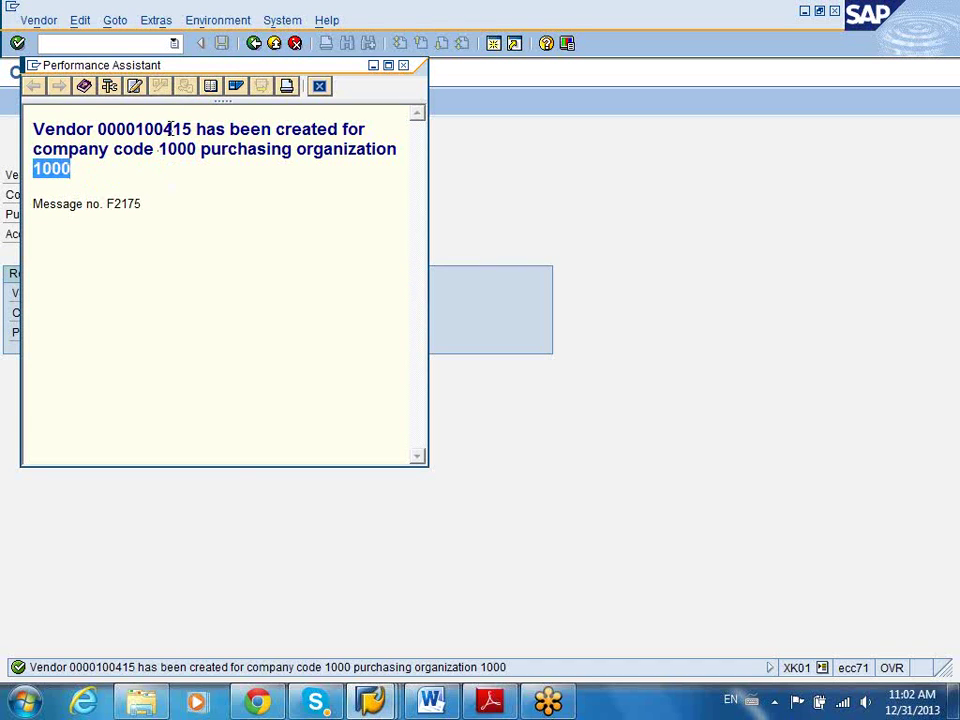
drag(135, 131, 192, 130)
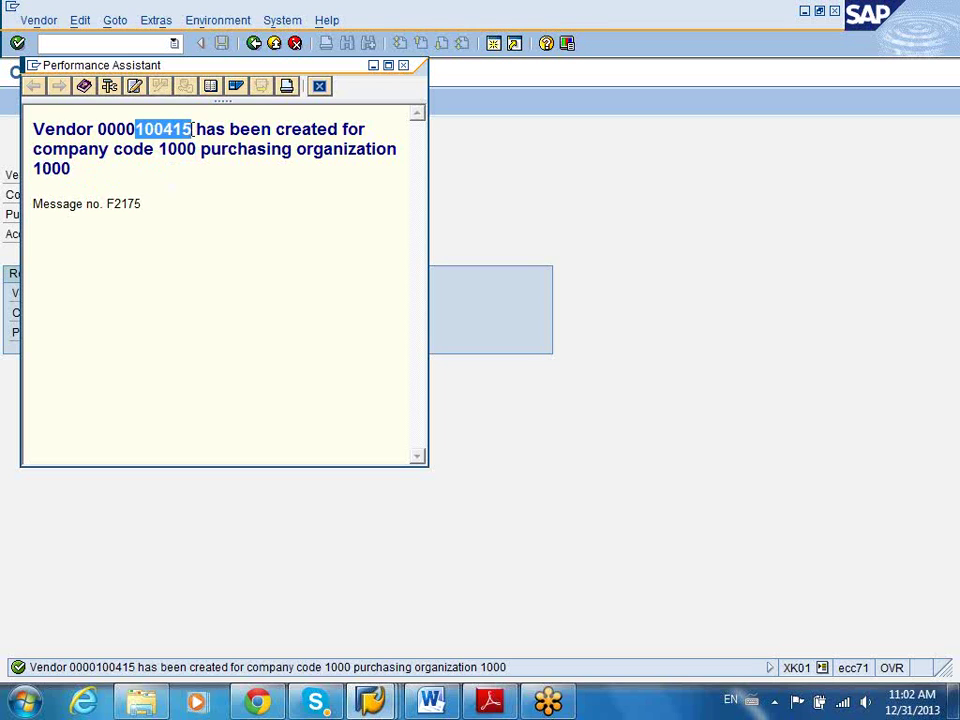
click(403, 64)
Start a new purchase order with transaction ME21N
click(135, 44)
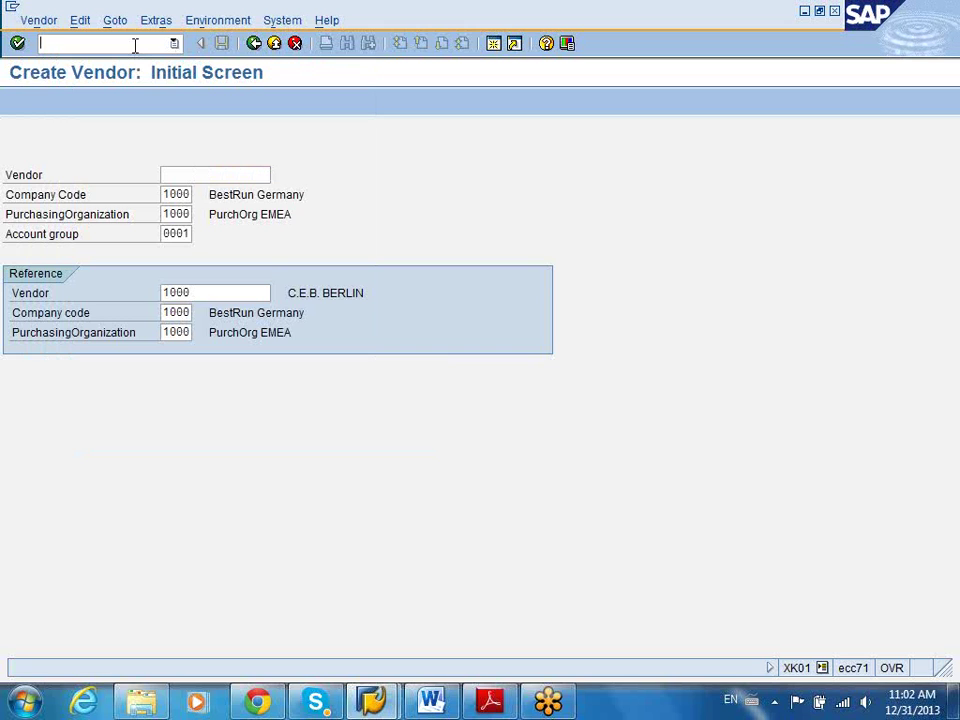
click(254, 43)
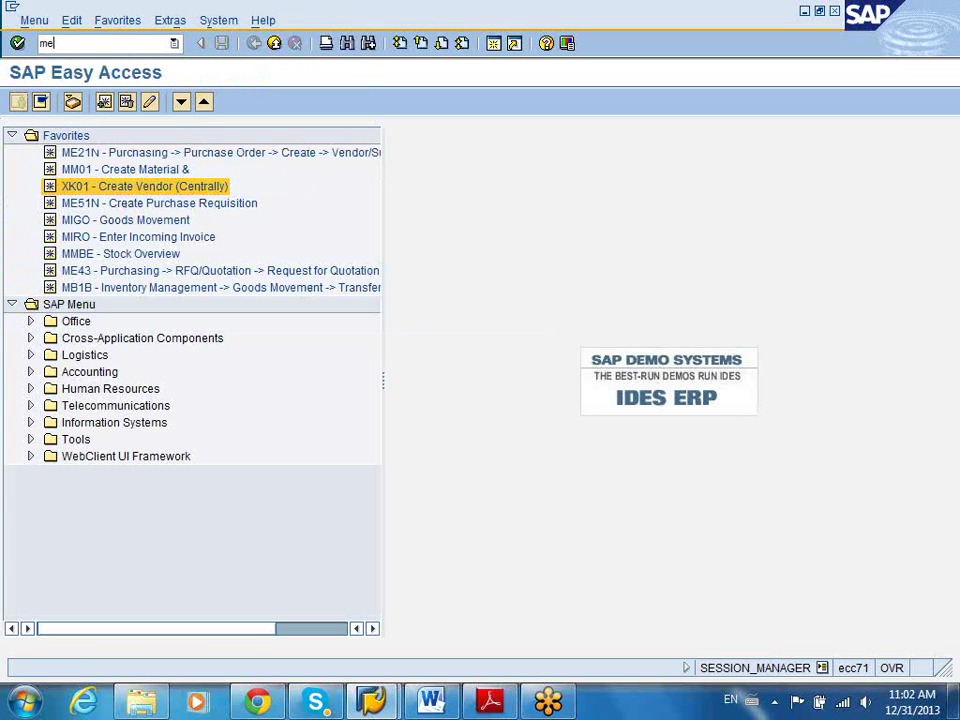
text(me21)
key(Return)
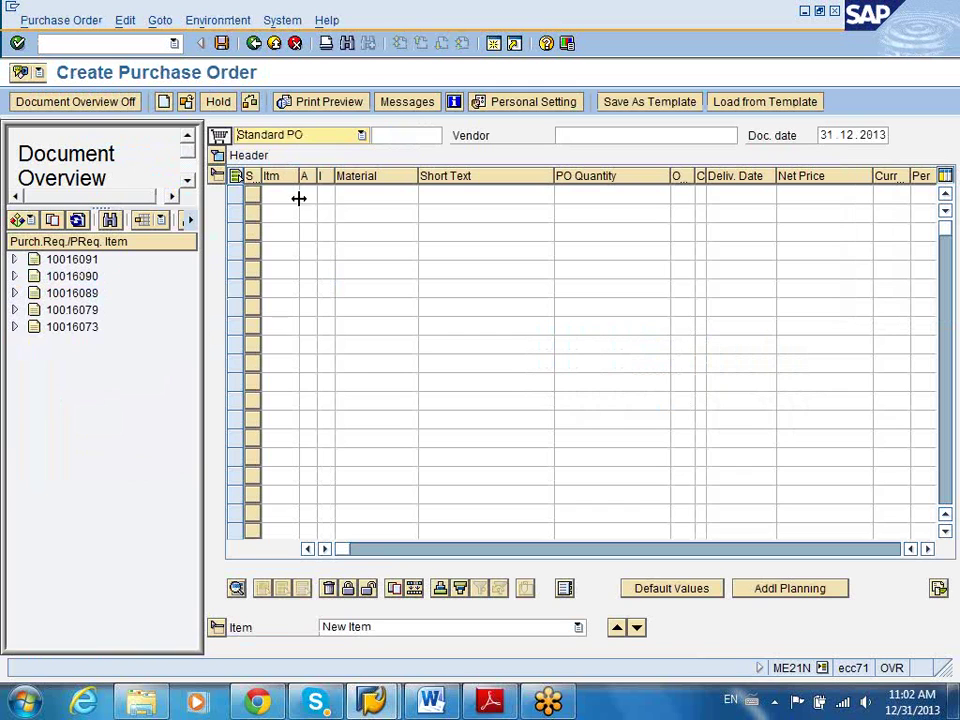
Enter the Verity Solutions vendor number, purchasing org 1000, group 001 and company code 1000
click(589, 137)
text(100416)
key(Return)
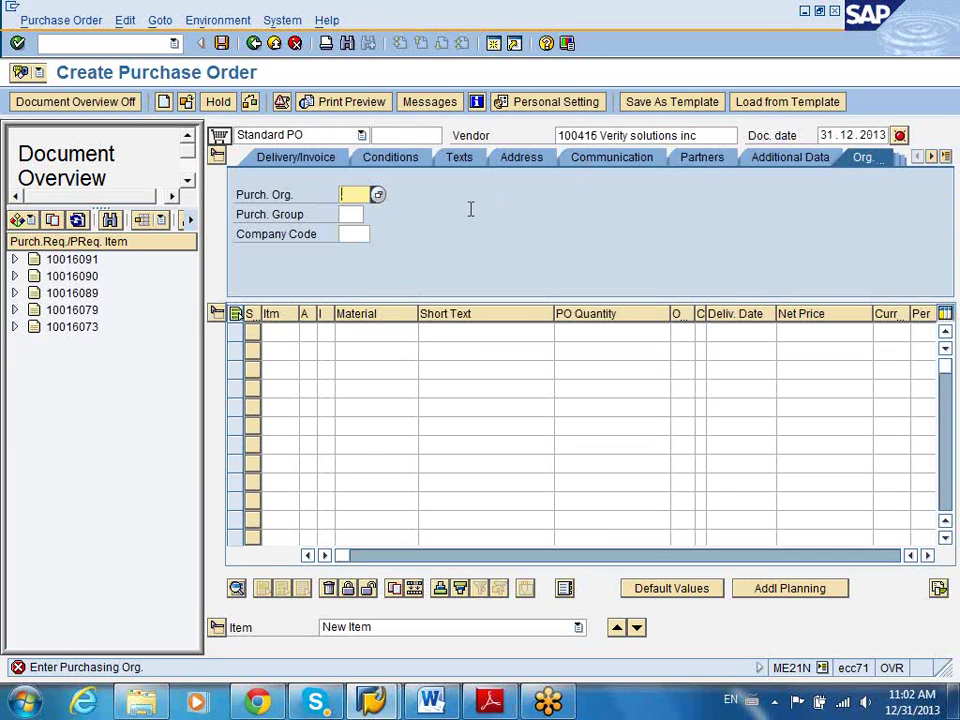
text(1000)
key(Tab)
text(001)
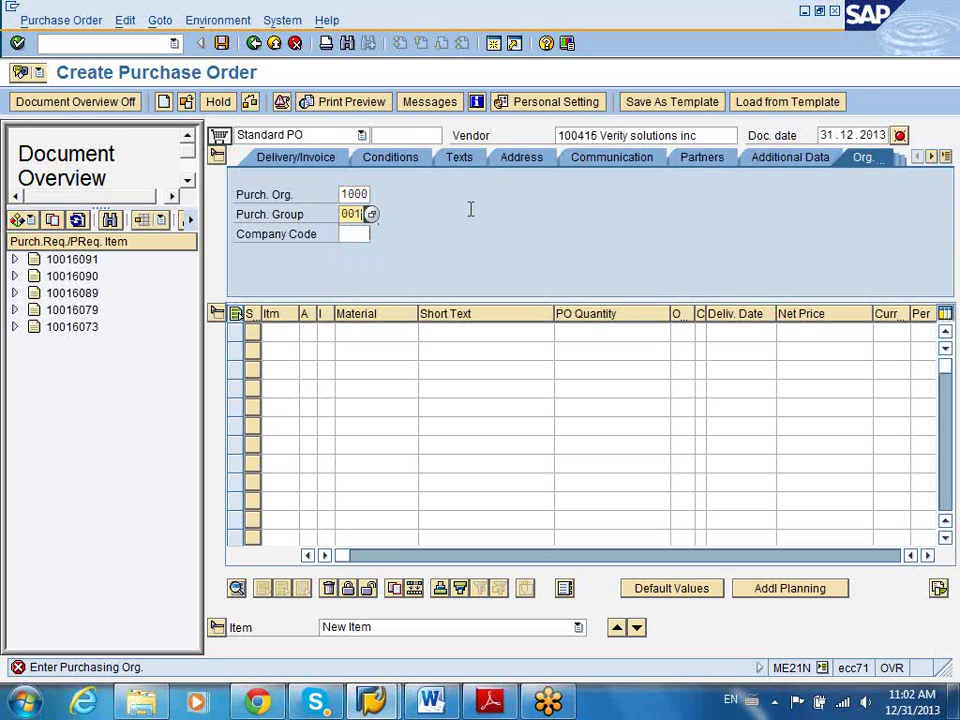
key(Tab)
text(1000)
key(Return)
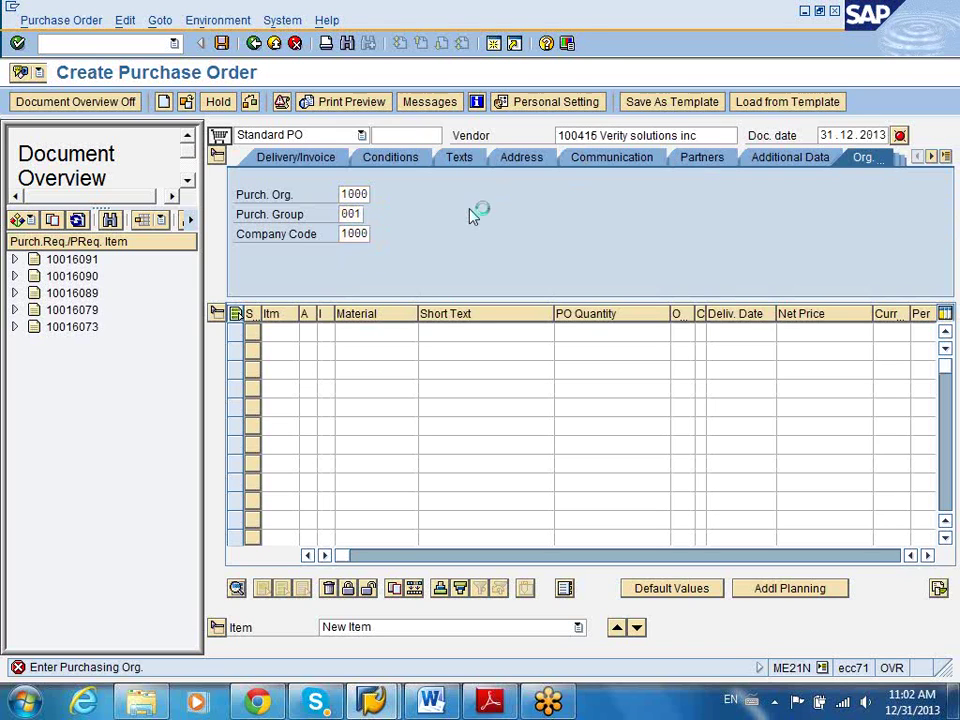
Add item 10: material AM2-401, quantity 12, delivery 31.01.2014, price 10, plant 1000 Hamburg
click(404, 330)
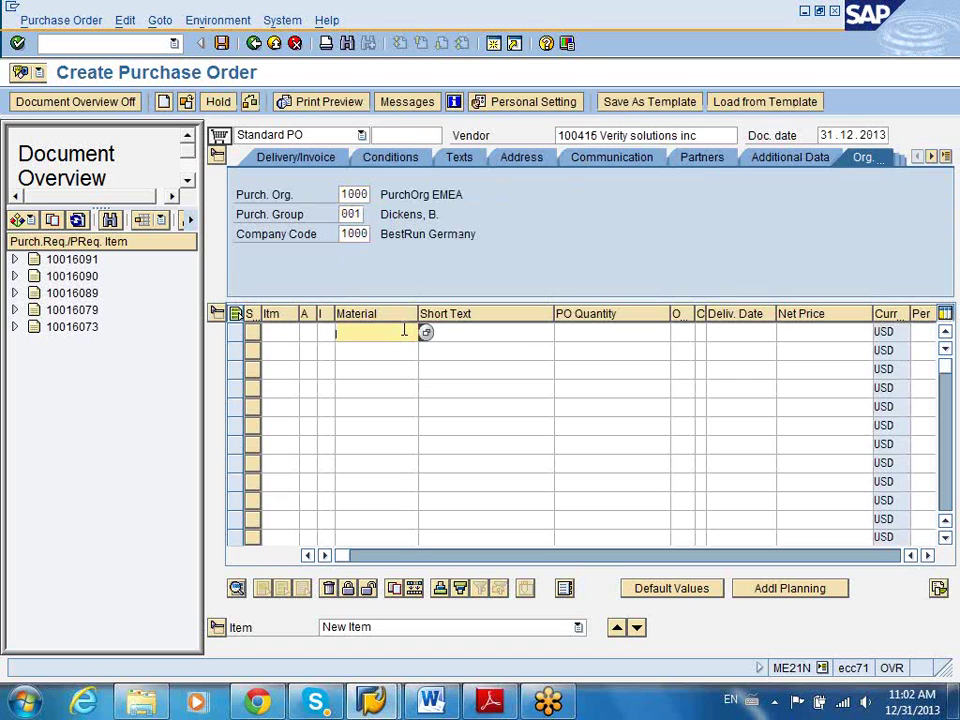
text(a)
click(380, 364)
key(Return)
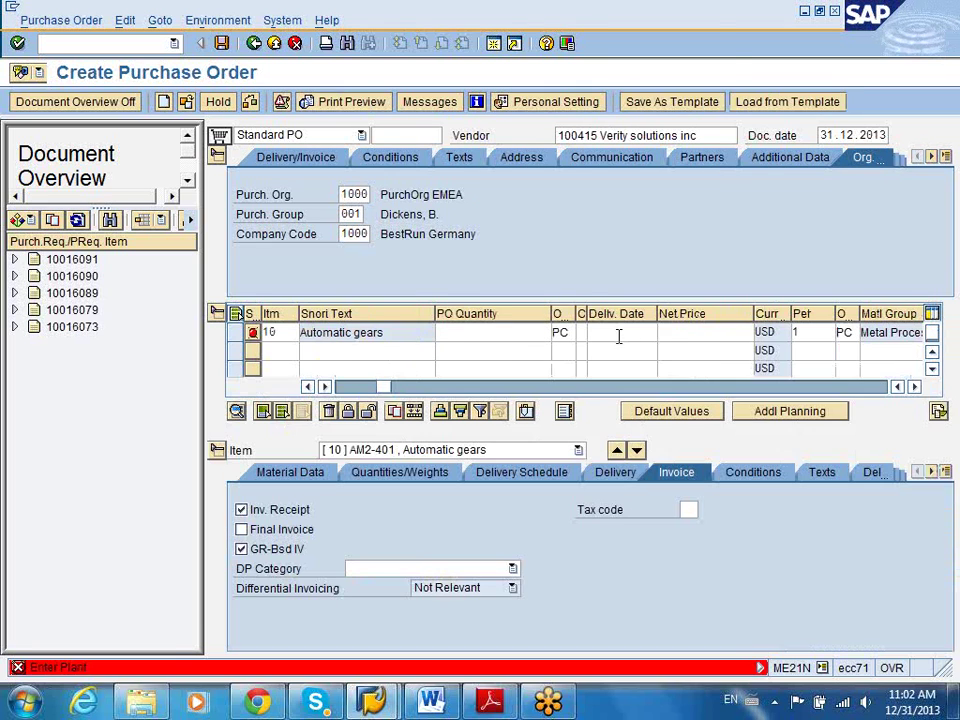
click(618, 334)
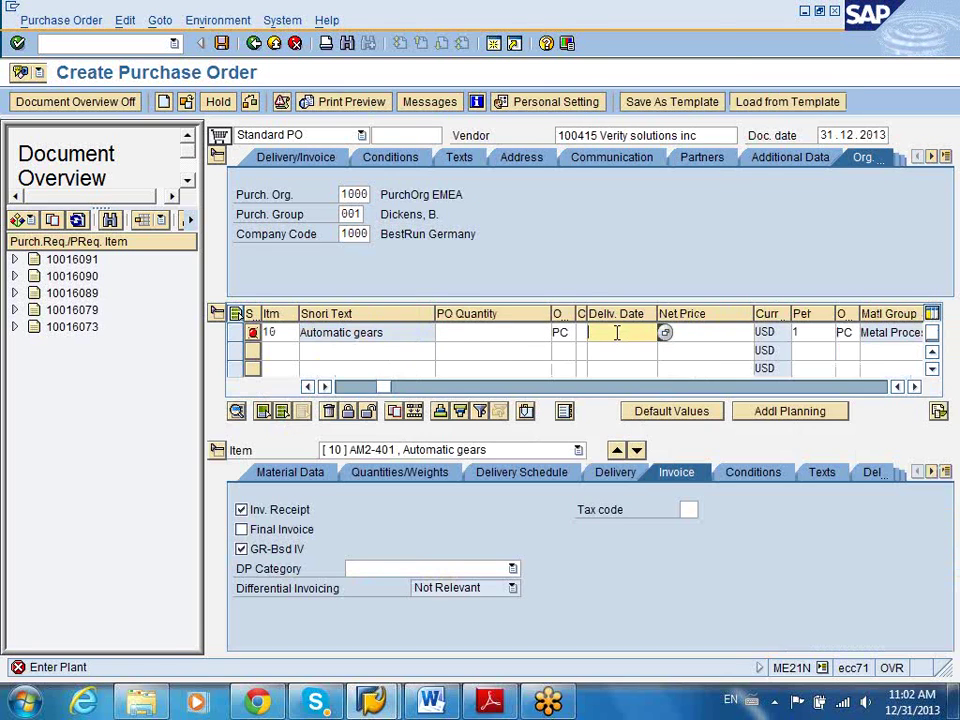
click(534, 340)
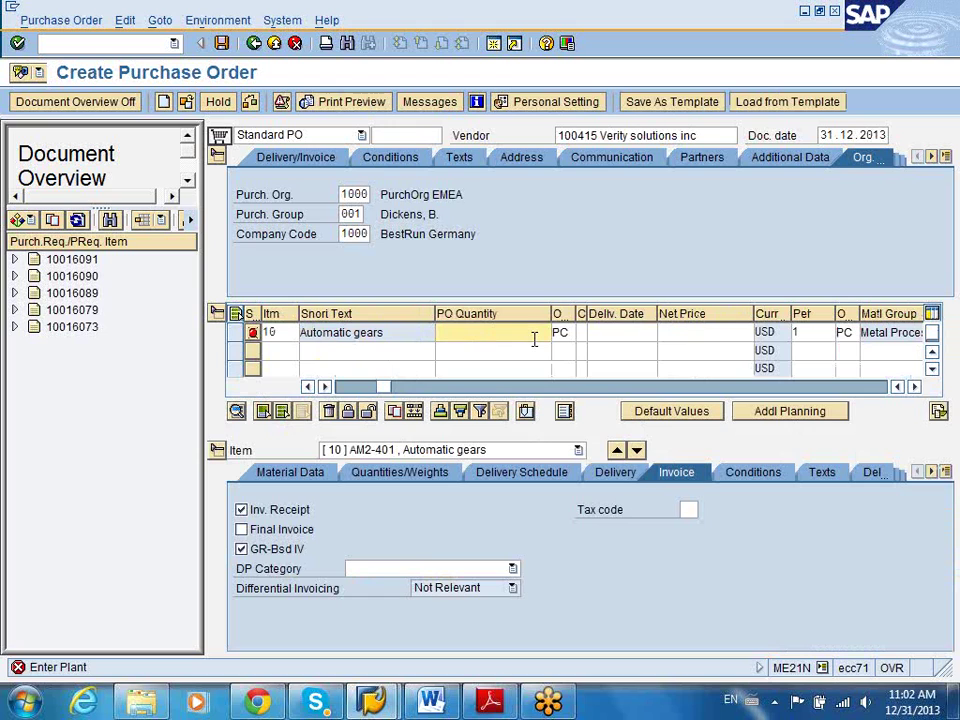
click(624, 315)
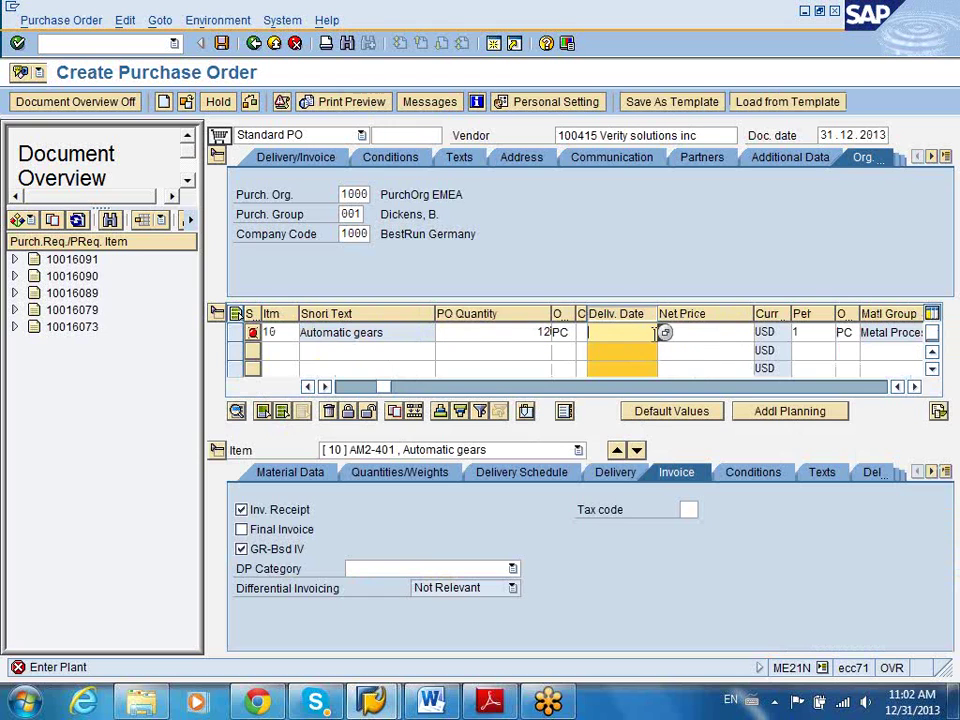
click(665, 335)
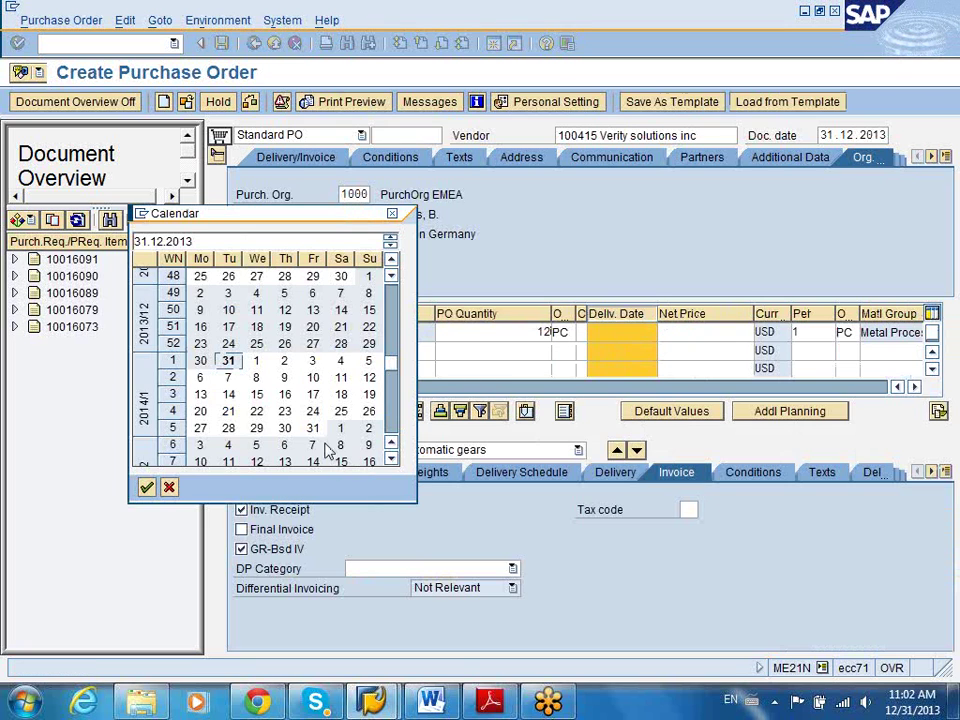
double_click(313, 428)
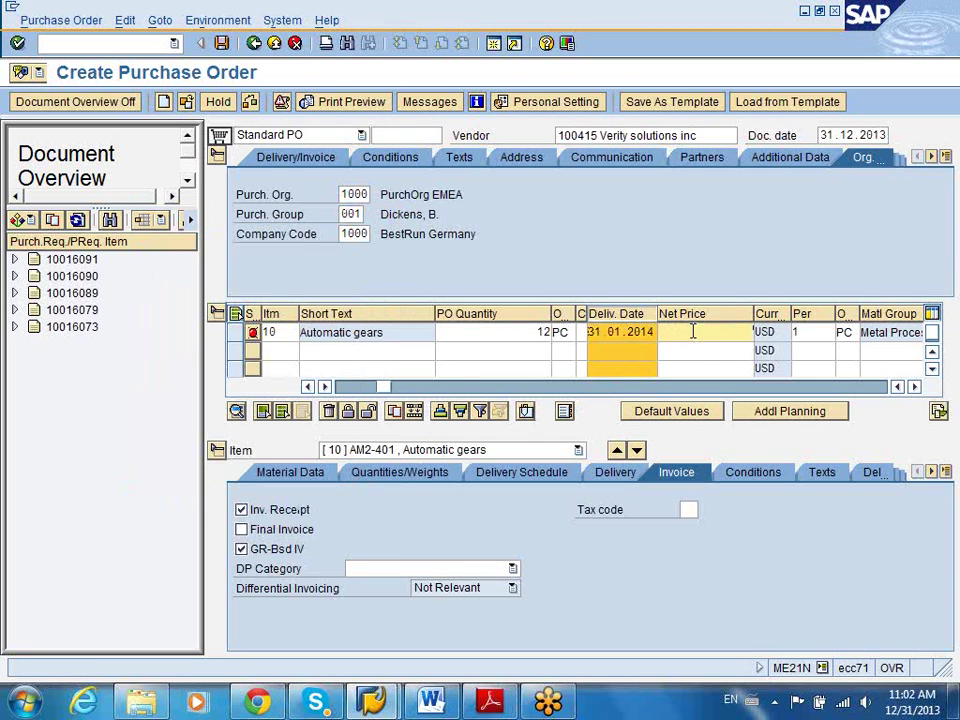
key(Return)
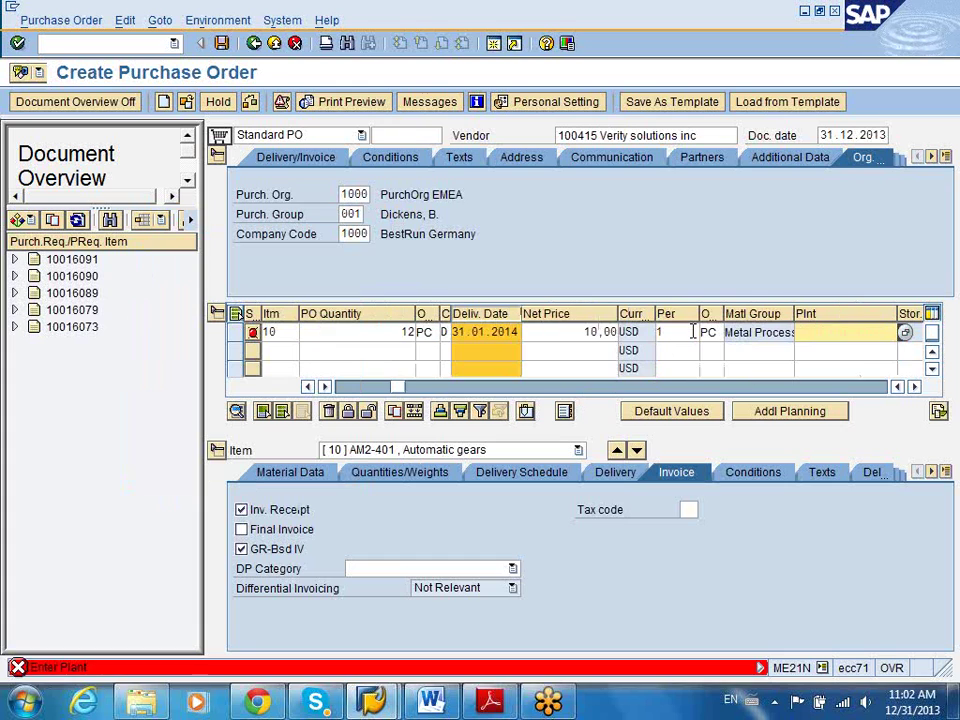
text(1000)
key(Return)
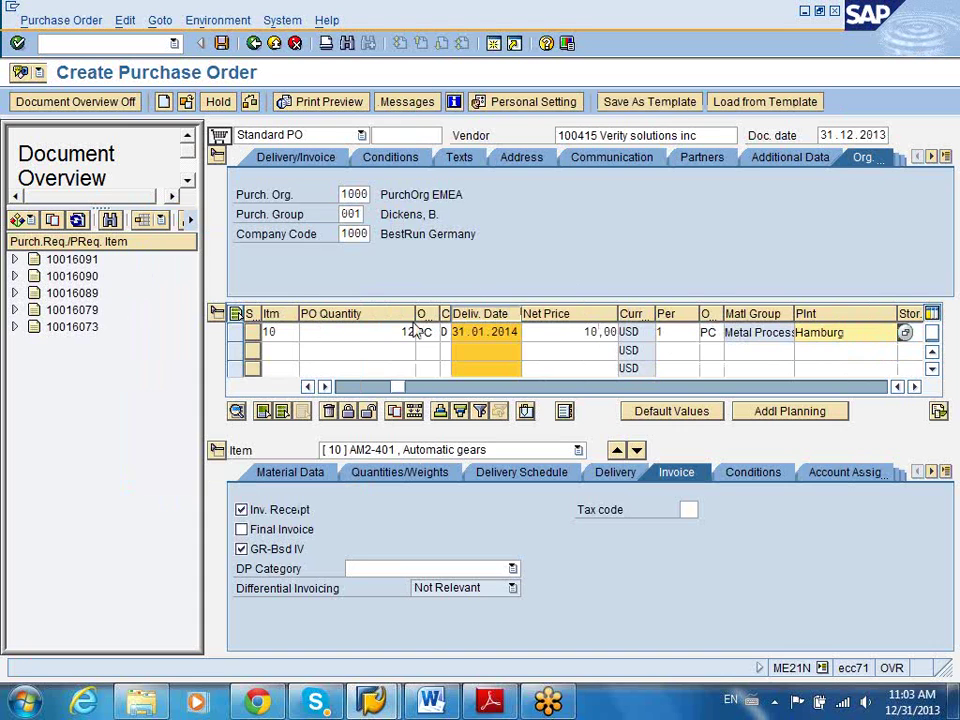
Check the item's Material and Short Text columns, then save the purchase order
click(405, 388)
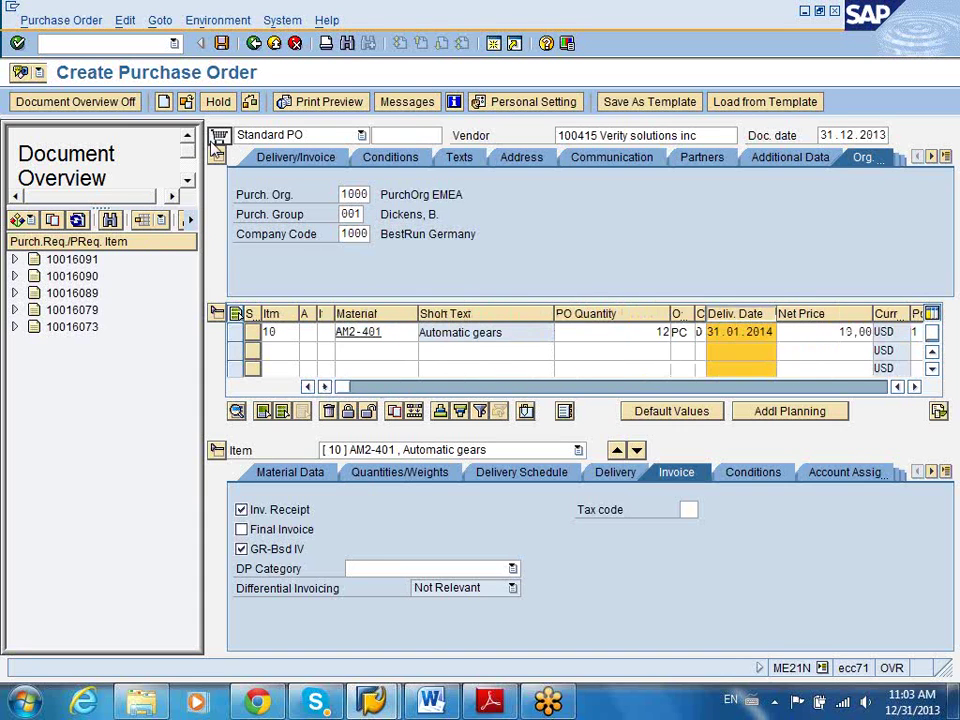
click(304, 331)
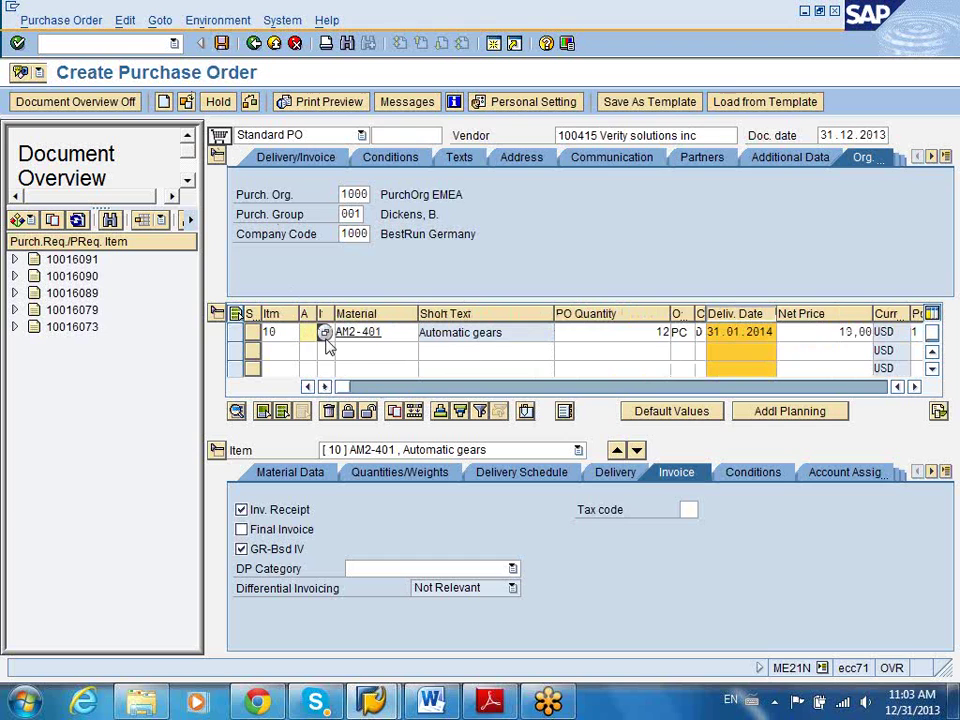
click(313, 350)
click(304, 332)
click(221, 43)
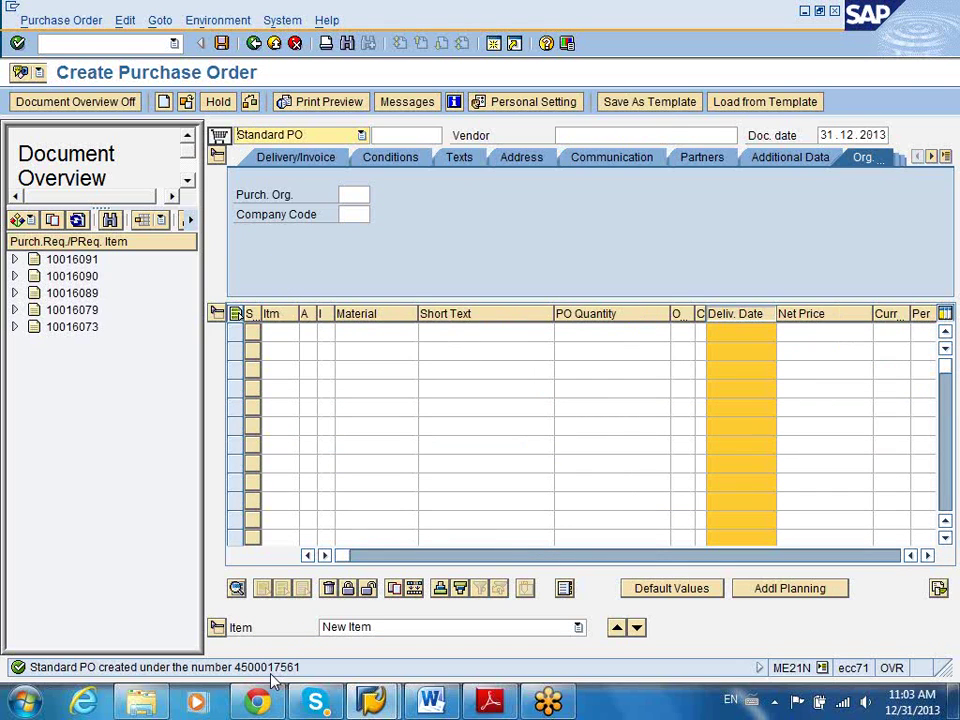
Bring the Word training notes to the front as a restored, smaller window over SAP
click(428, 704)
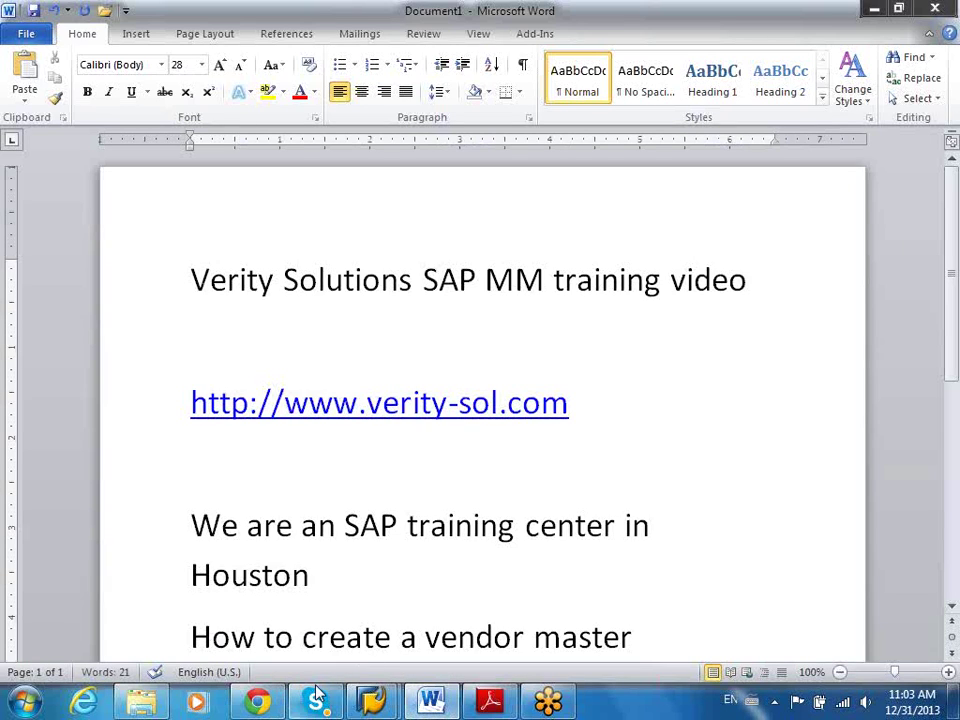
click(895, 9)
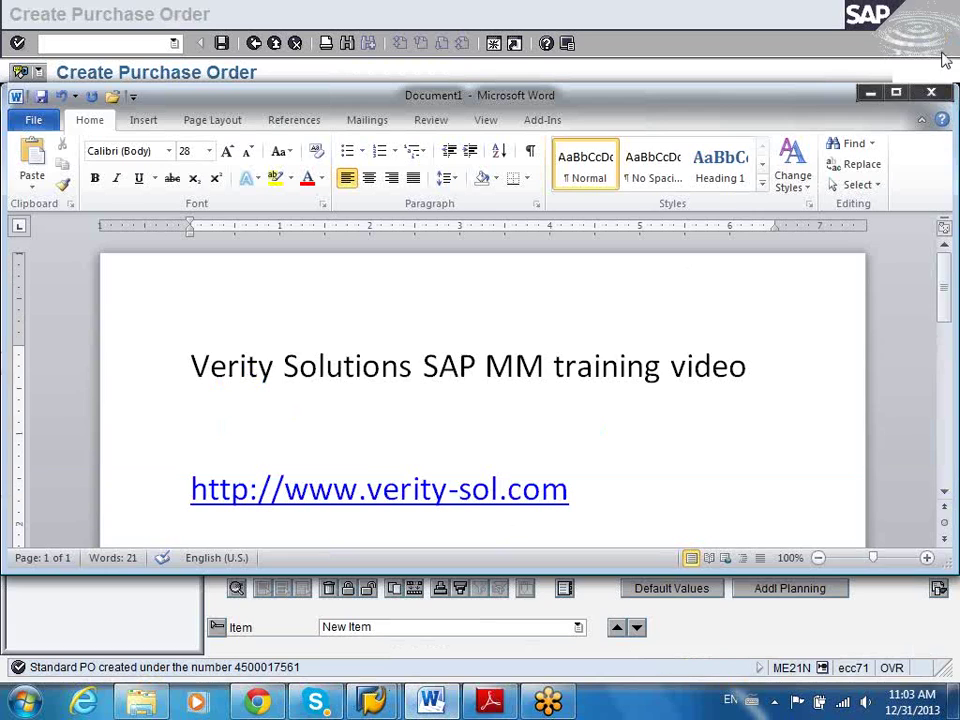